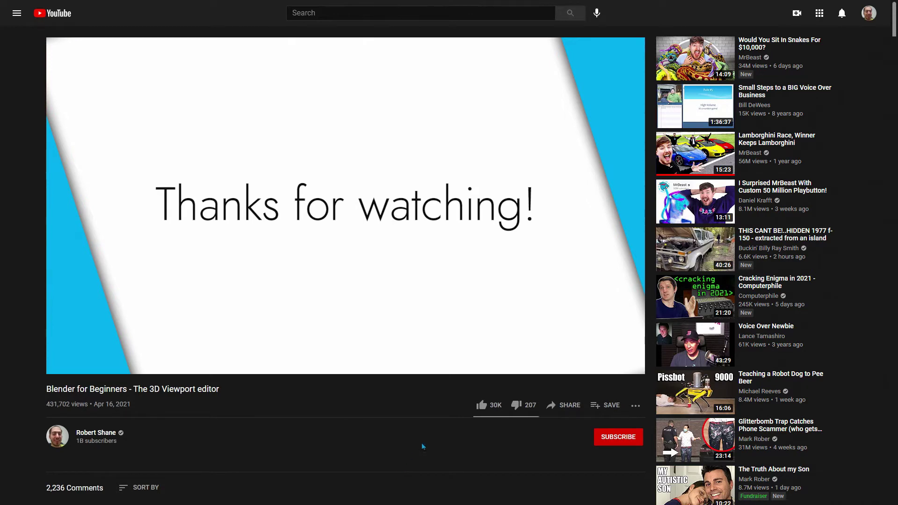
Like the 3D Viewport editor video and subscribe to its channel
{"action": "left_click", "coordinate": [482, 405]}
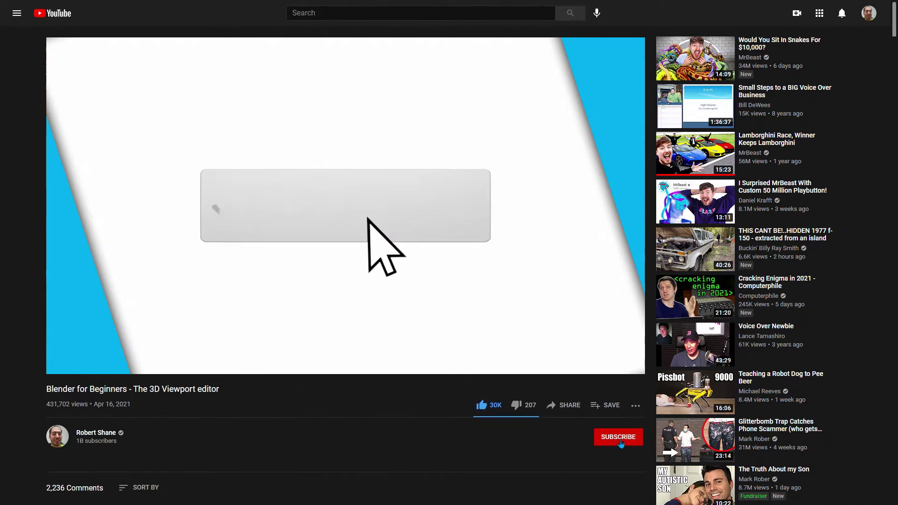
{"action": "left_click", "coordinate": [608, 439]}
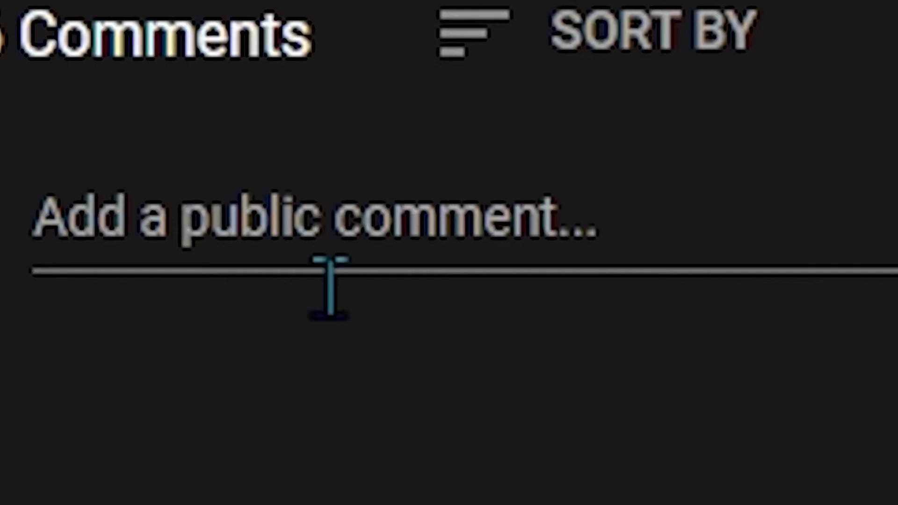
Write "How do I do stuff???" as a public comment on the video
{"action": "left_click", "coordinate": [329, 285]}
{"action": "type", "text": "How do I do stuff???"}
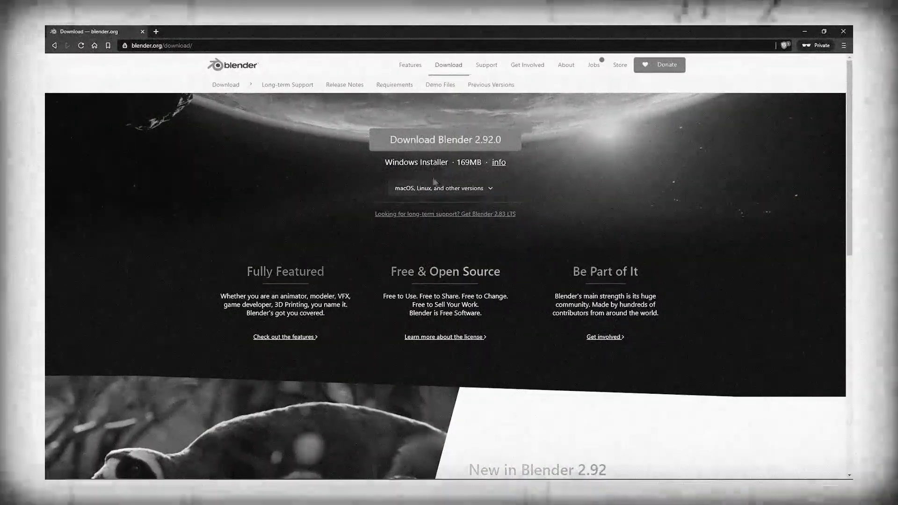
Open the list of macOS, Linux and other versions on the Blender download page
{"action": "left_click", "coordinate": [429, 193]}
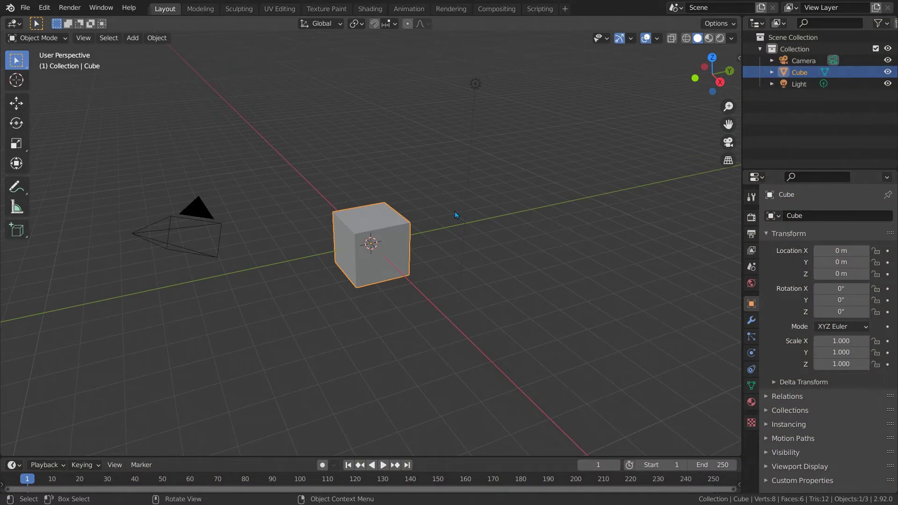
Switch to Blender, select the light, and toggle the Outliner between maximized and normal size
{"action": "left_click", "coordinate": [478, 156]}
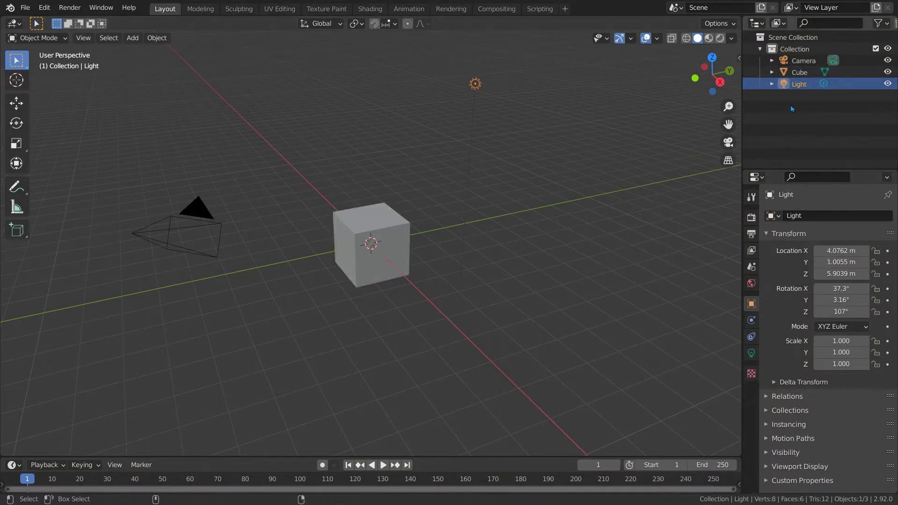
{"action": "key", "text": "ctrl+space"}
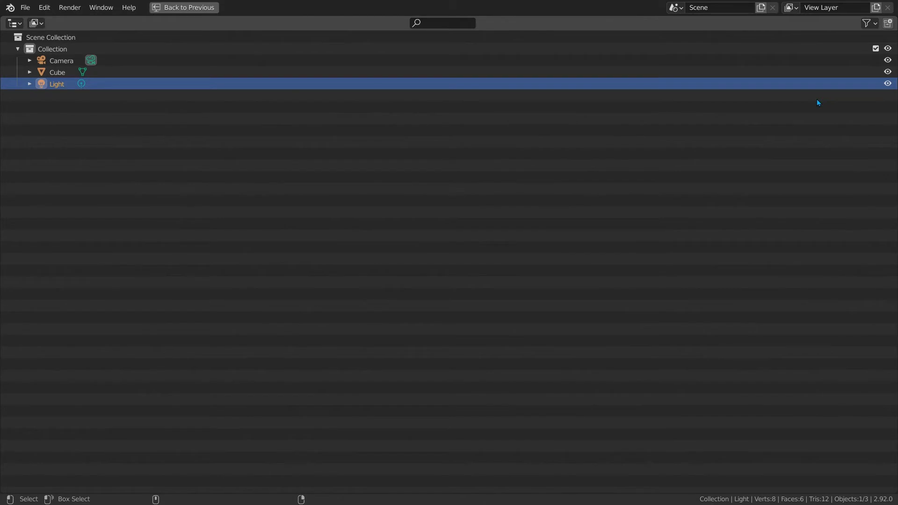
{"action": "key", "text": "ctrl+space"}
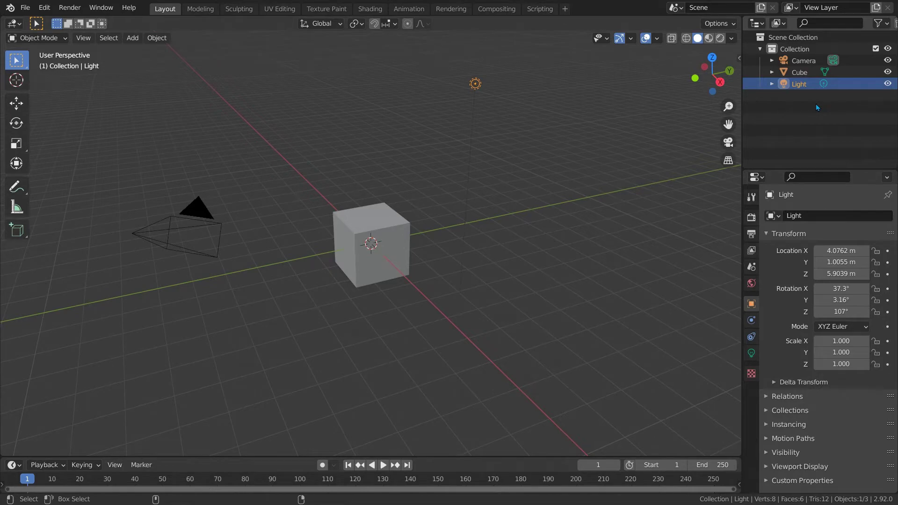
{"action": "key", "text": "ctrl+space"}
{"action": "key", "text": "ctrl+space"}
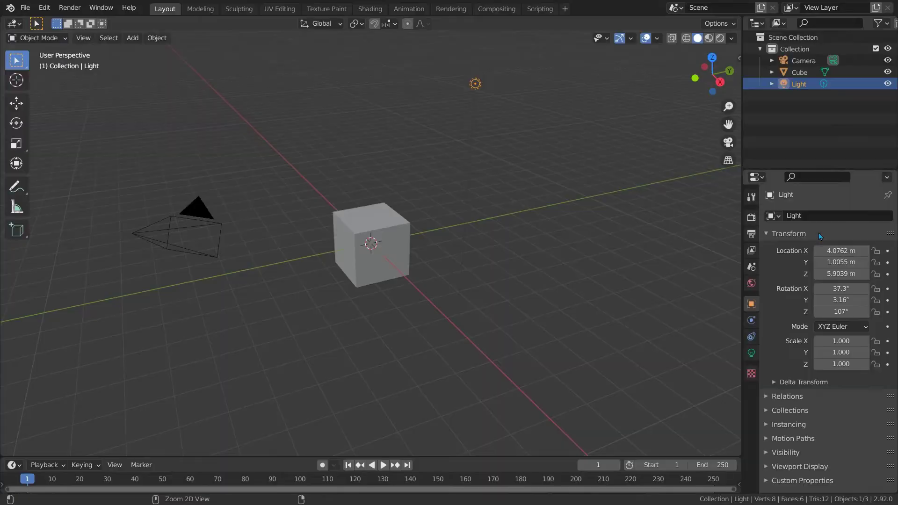
Maximize the 3D Viewport and show its sidebar with the Transform values
{"action": "key", "text": "ctrl+space"}
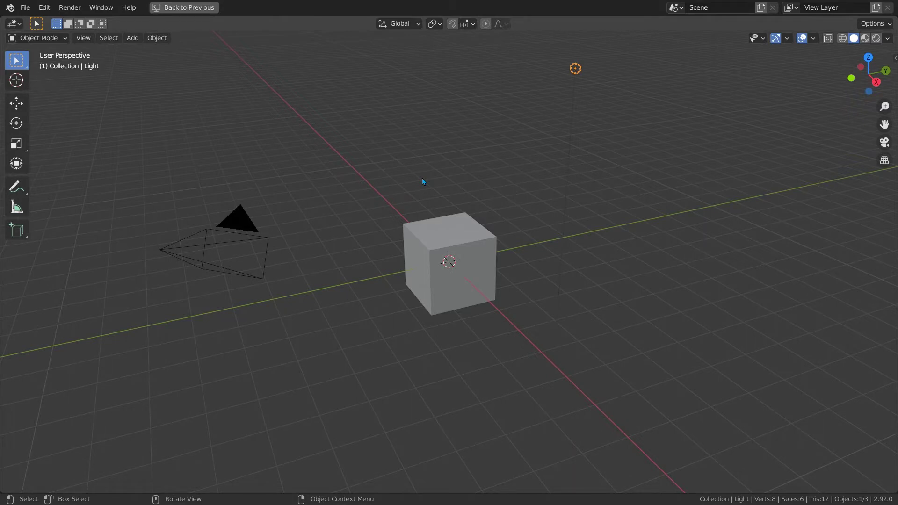
{"action": "key", "text": "n"}
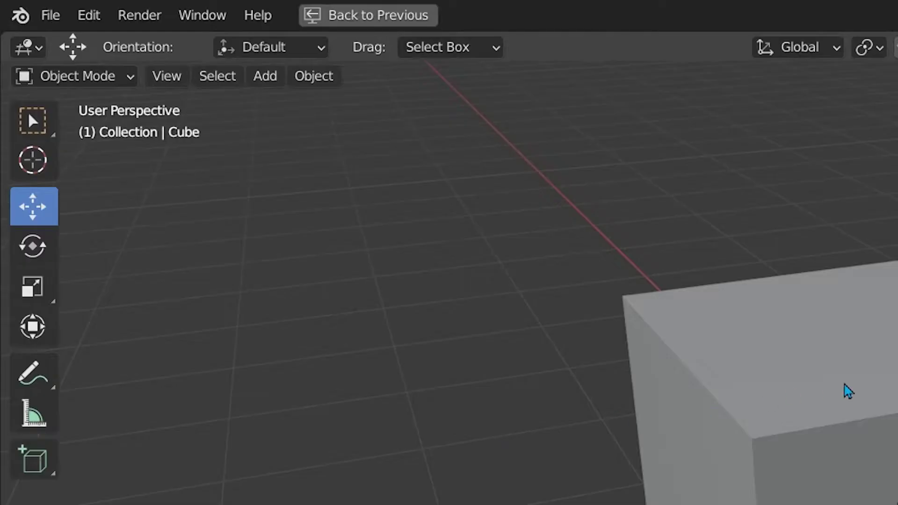
Select the cube and switch it to Edit Mode and on to Sculpt Mode
{"action": "left_click", "coordinate": [847, 392]}
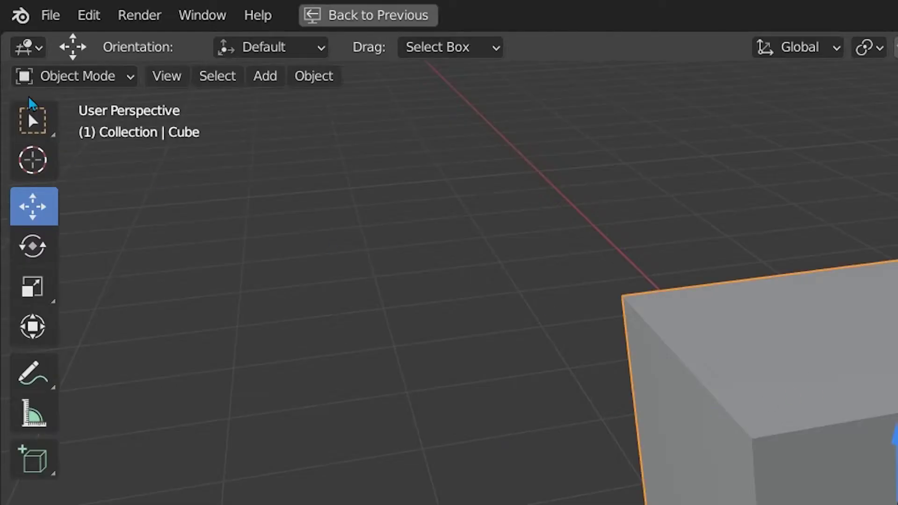
{"action": "left_click", "coordinate": [75, 76]}
{"action": "left_click", "coordinate": [70, 129]}
{"action": "left_click", "coordinate": [74, 76]}
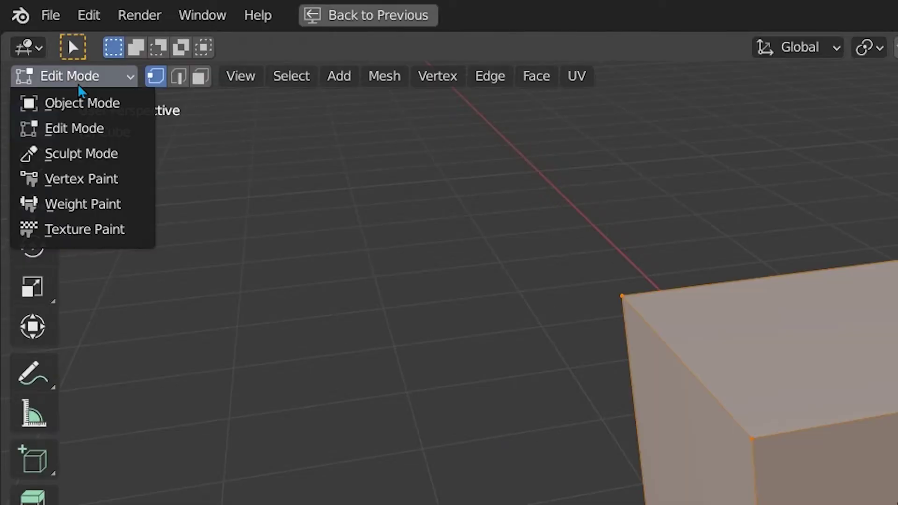
{"action": "left_click", "coordinate": [82, 154]}
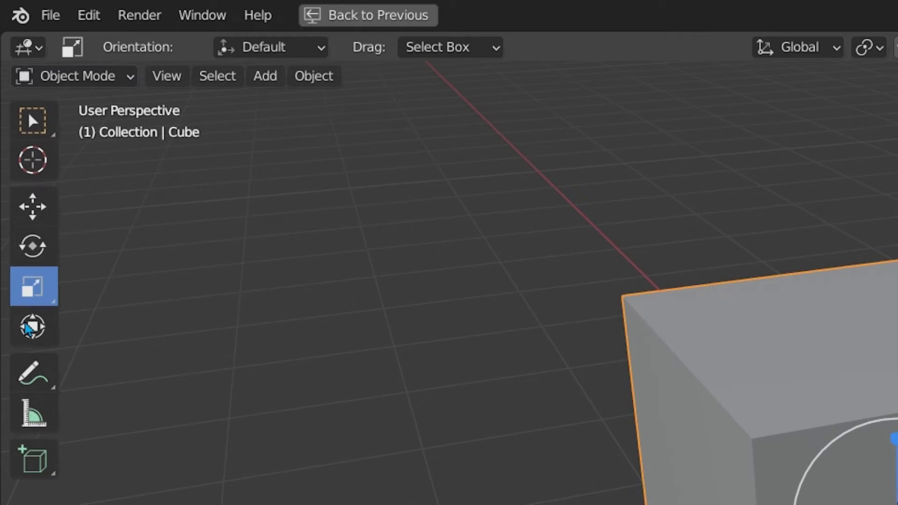
Activate the Annotate tool and the Measure tool in Object Mode
{"action": "left_click", "coordinate": [32, 373]}
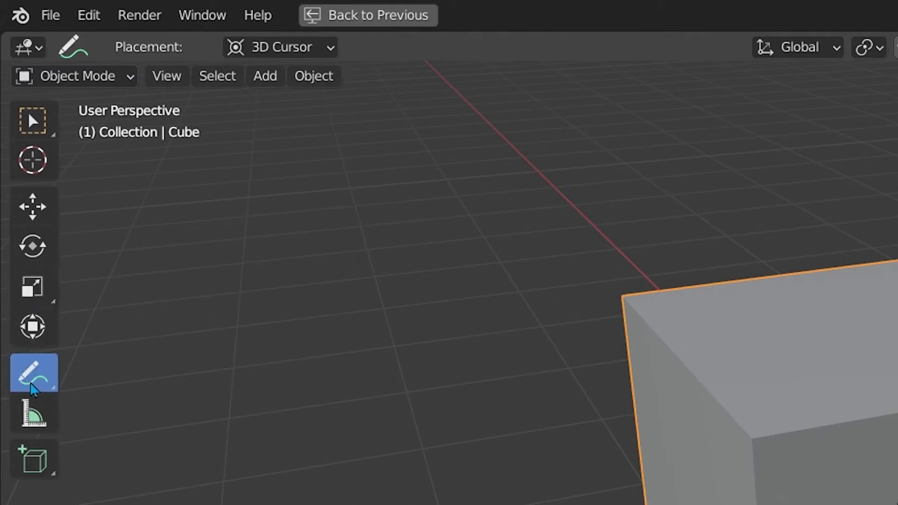
{"action": "left_click", "coordinate": [34, 413]}
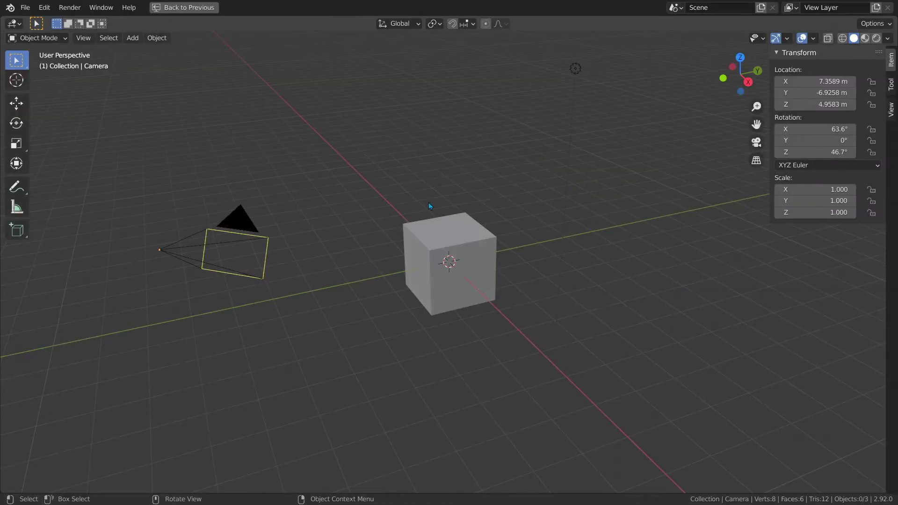
Select the camera, check which interaction modes it offers, keep Object Mode, and deselect it
{"action": "left_click", "coordinate": [244, 220]}
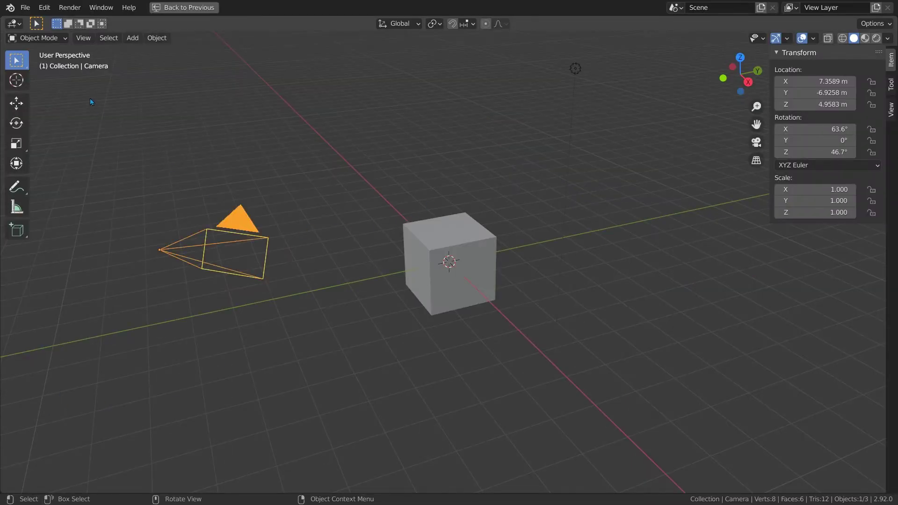
{"action": "left_click", "coordinate": [37, 38]}
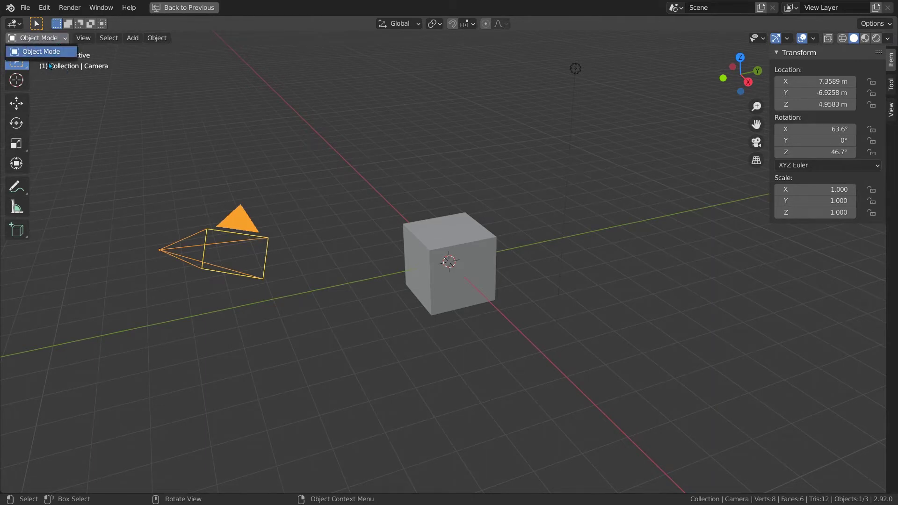
{"action": "left_click", "coordinate": [40, 51]}
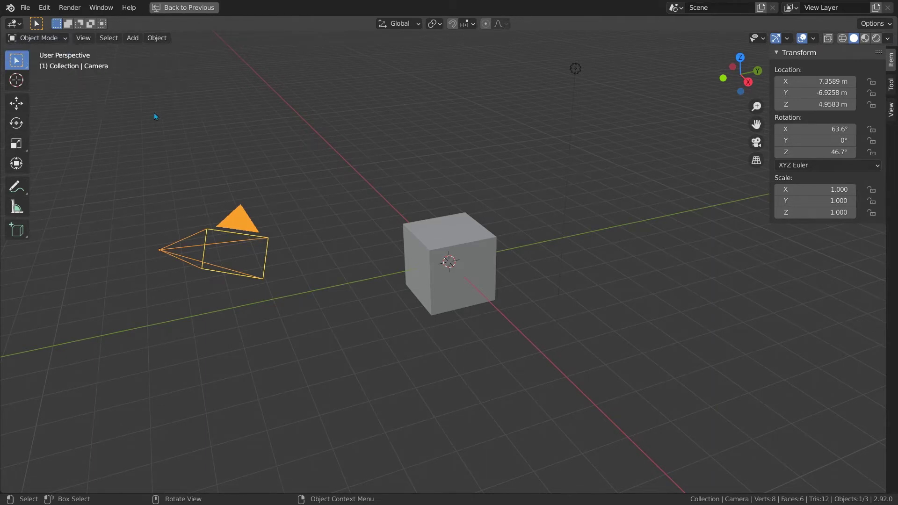
{"action": "left_click", "coordinate": [219, 93]}
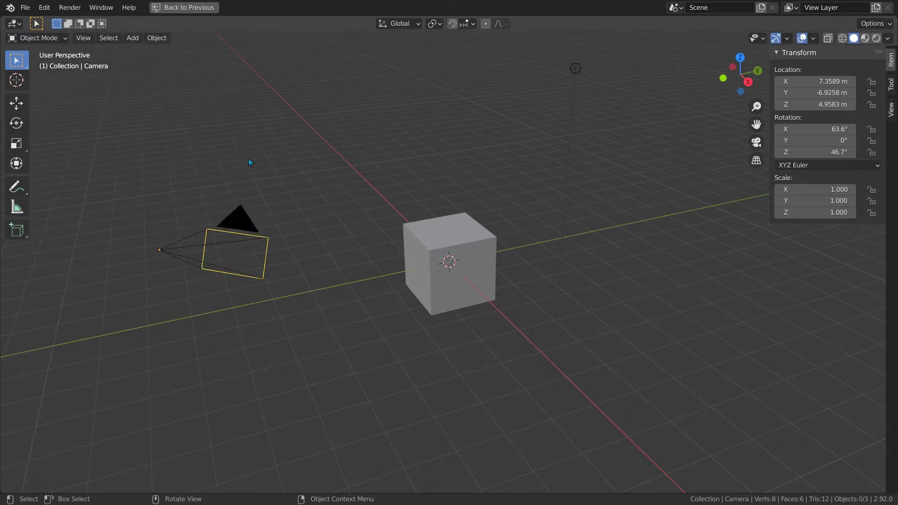
Select the cube and examine the interaction modes available for a mesh object
{"action": "left_click", "coordinate": [427, 235]}
{"action": "left_click", "coordinate": [37, 37]}
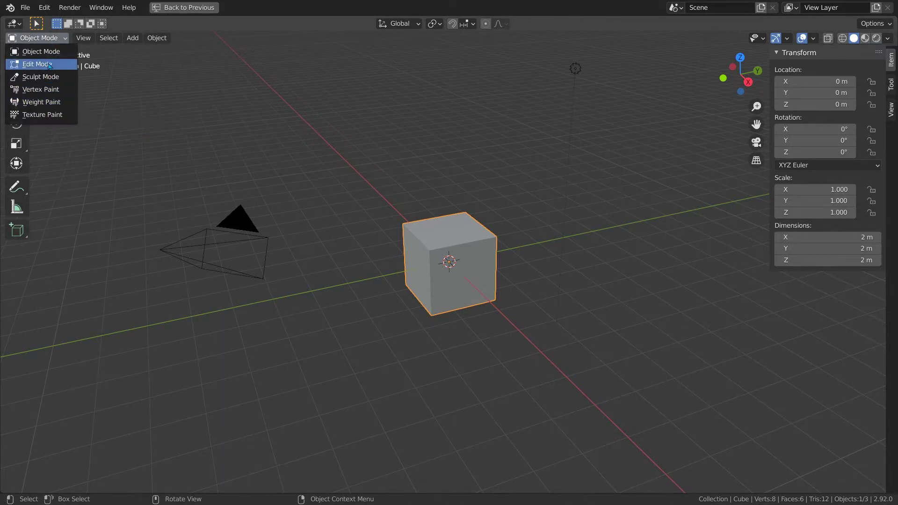
{"action": "left_click", "coordinate": [247, 106]}
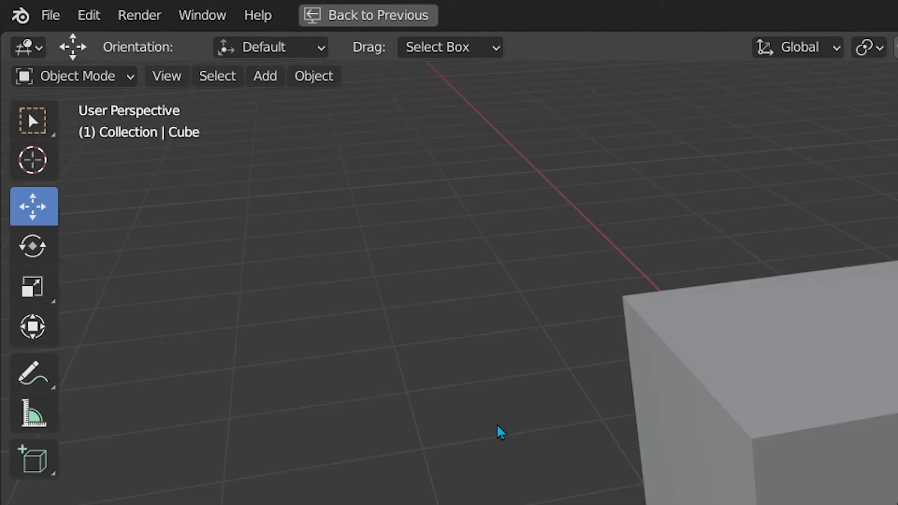
Switch the selected cube to Edit Mode and reopen the list of interaction modes
{"action": "left_click", "coordinate": [435, 231]}
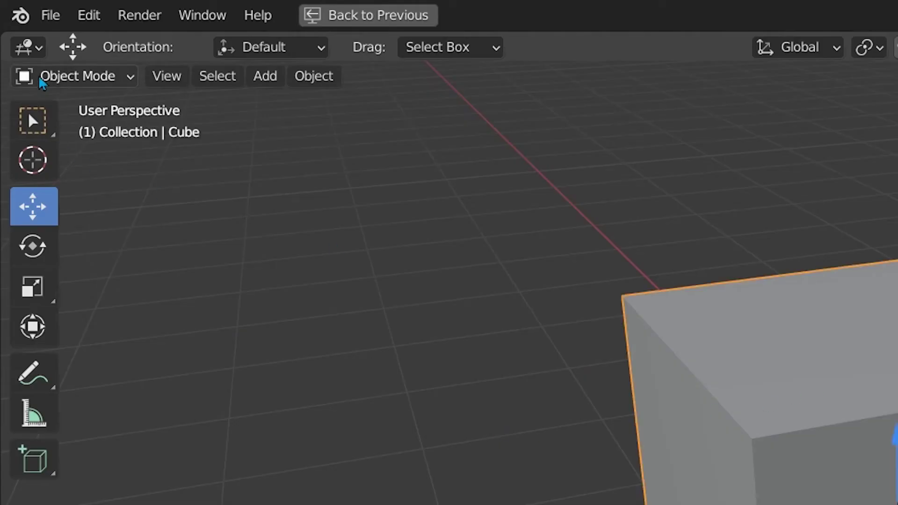
{"action": "left_click", "coordinate": [22, 39]}
{"action": "left_click", "coordinate": [74, 128]}
{"action": "left_click", "coordinate": [70, 76]}
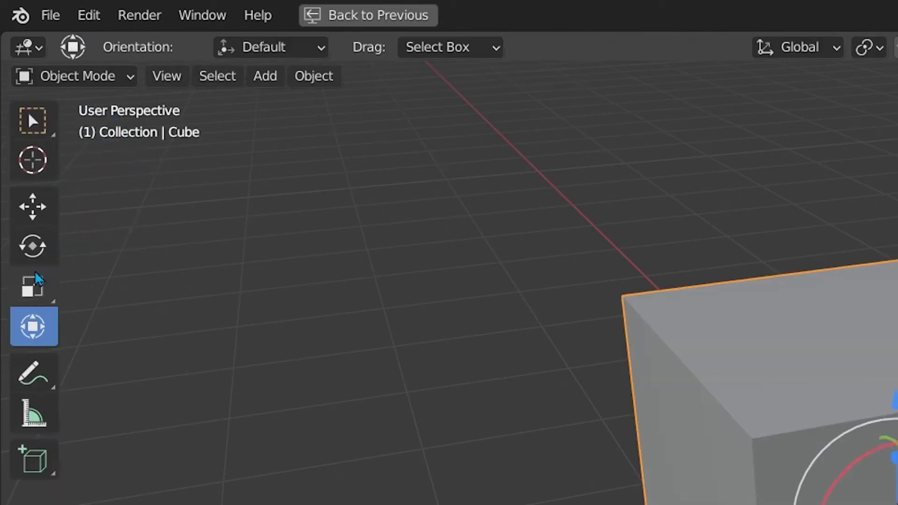
Cycle through the Scale, Annotate and Measure tools in Object Mode
{"action": "left_click", "coordinate": [34, 272]}
{"action": "left_click", "coordinate": [32, 370]}
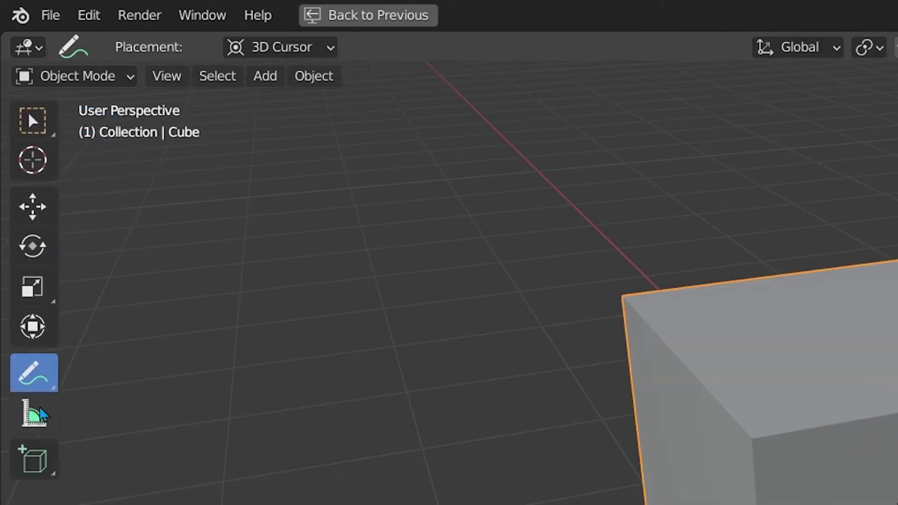
{"action": "left_click", "coordinate": [39, 412]}
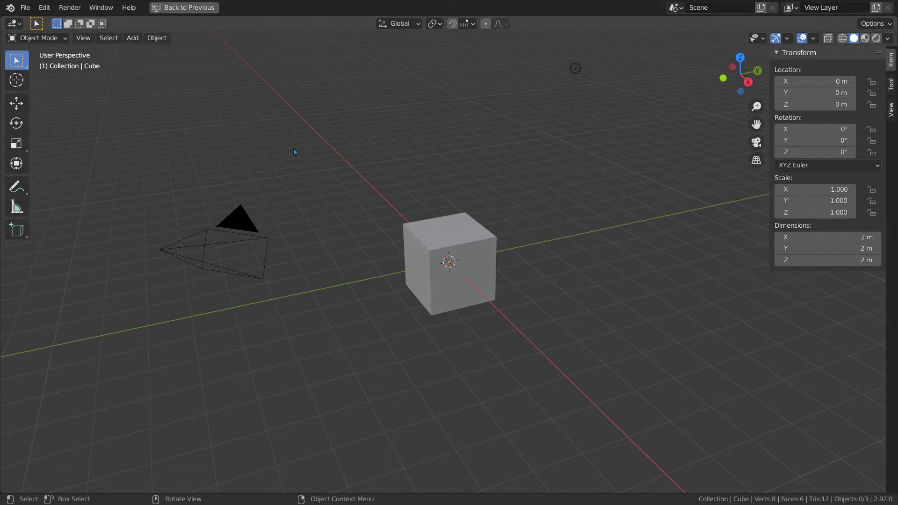
Select the cube and display its list of available interaction modes
{"action": "left_click", "coordinate": [439, 225]}
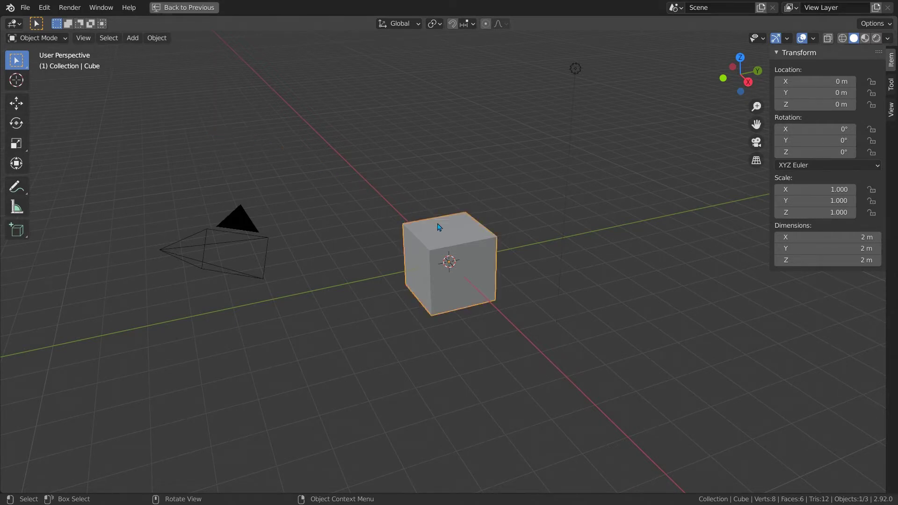
{"action": "left_click", "coordinate": [46, 42]}
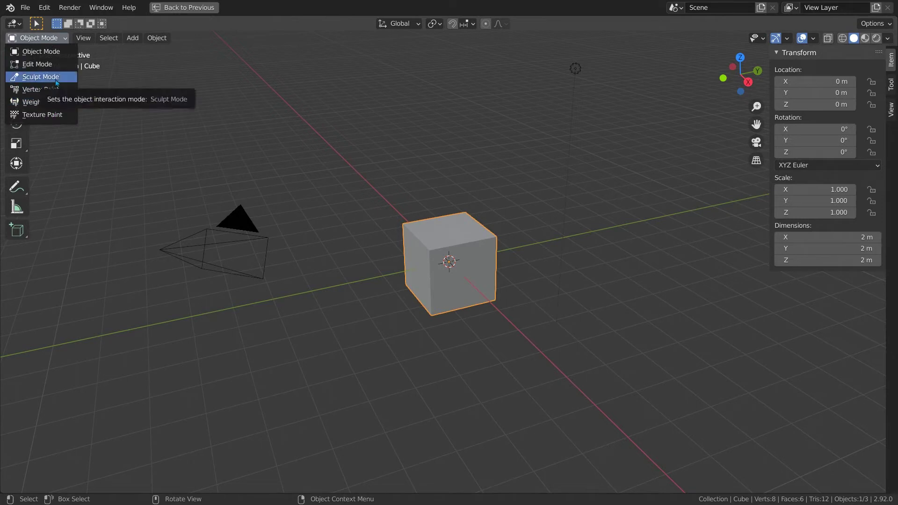
Add a Grease Pencil stroke object to check its interaction modes, and undo the addition
{"action": "left_click", "coordinate": [132, 38]}
{"action": "mouse_move", "coordinate": [157, 163]}
{"action": "mouse_move", "coordinate": [159, 121]}
{"action": "left_click", "coordinate": [249, 135]}
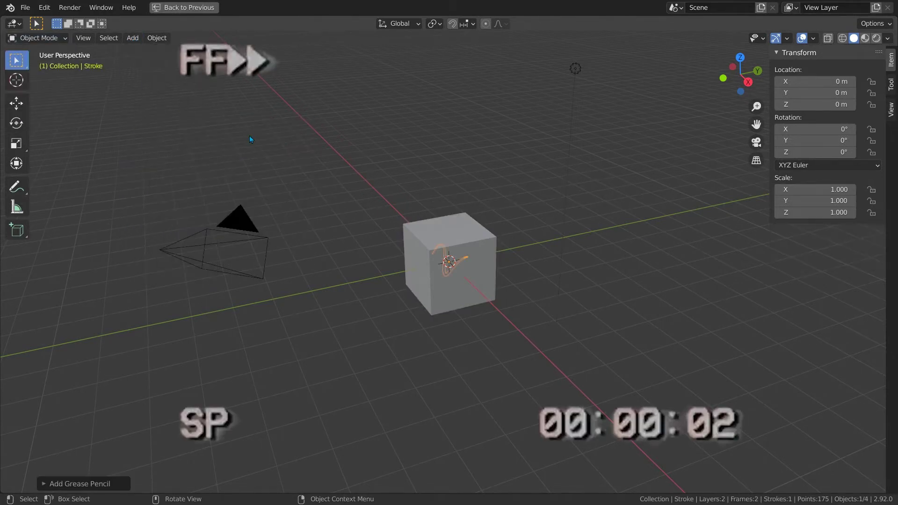
{"action": "left_click", "coordinate": [37, 38]}
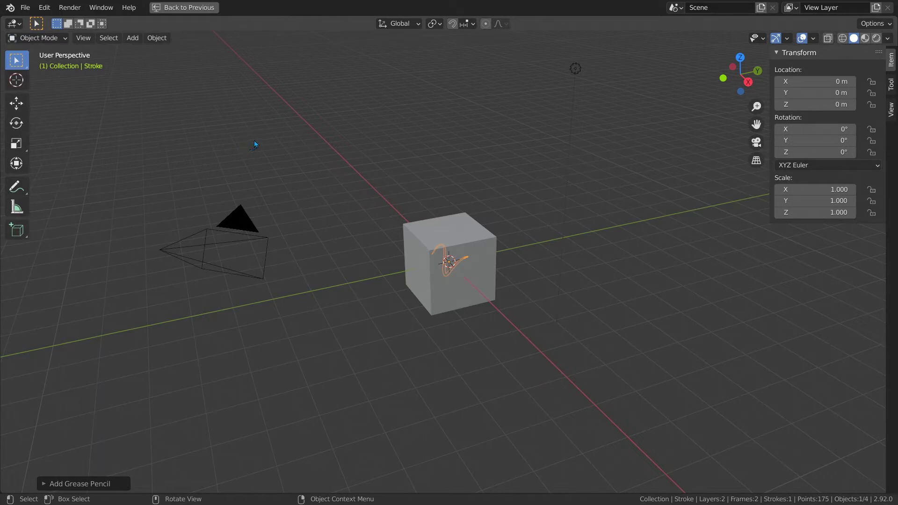
{"action": "key", "text": "ctrl+z"}
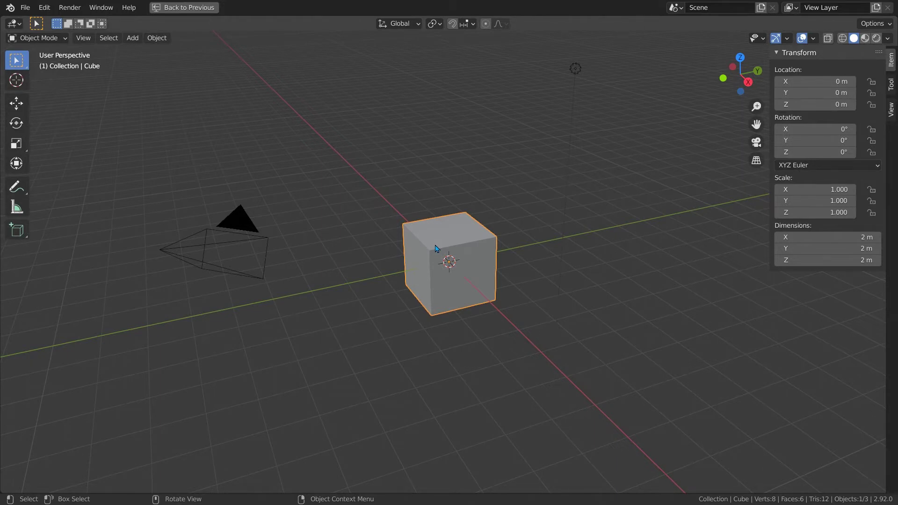
Toggle the cube into Edit Mode and open the interaction mode list for the armature
{"action": "key", "text": "Tab"}
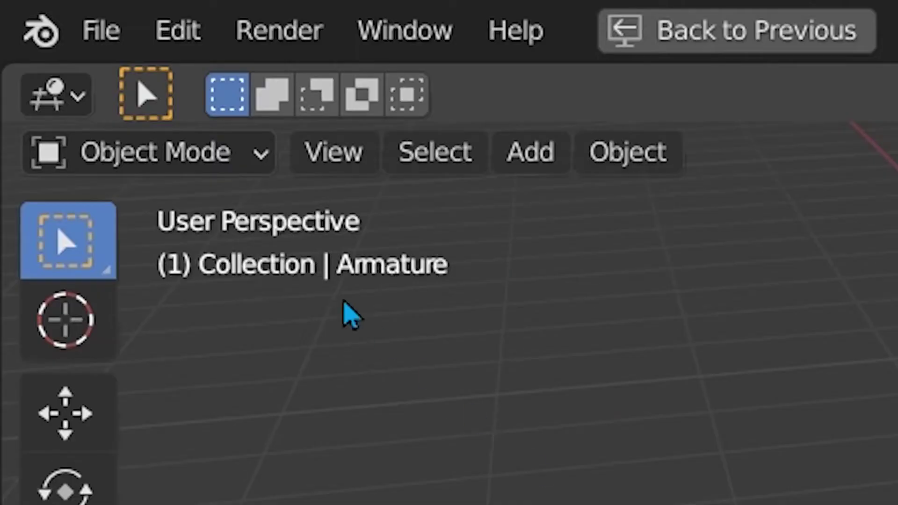
{"action": "left_click", "coordinate": [50, 39]}
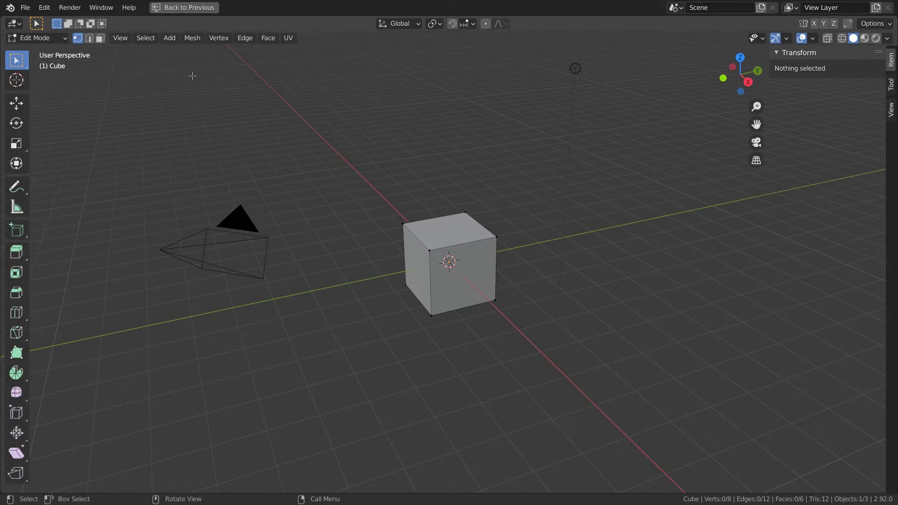
Add a second cube in Object Mode and move it to about X 1.92 m, Y 5.08 m, Z 0.59 m
{"action": "key", "text": "Tab"}
{"action": "left_click", "coordinate": [133, 38]}
{"action": "mouse_move", "coordinate": [150, 50]}
{"action": "left_click", "coordinate": [235, 62]}
{"action": "key", "text": "g"}
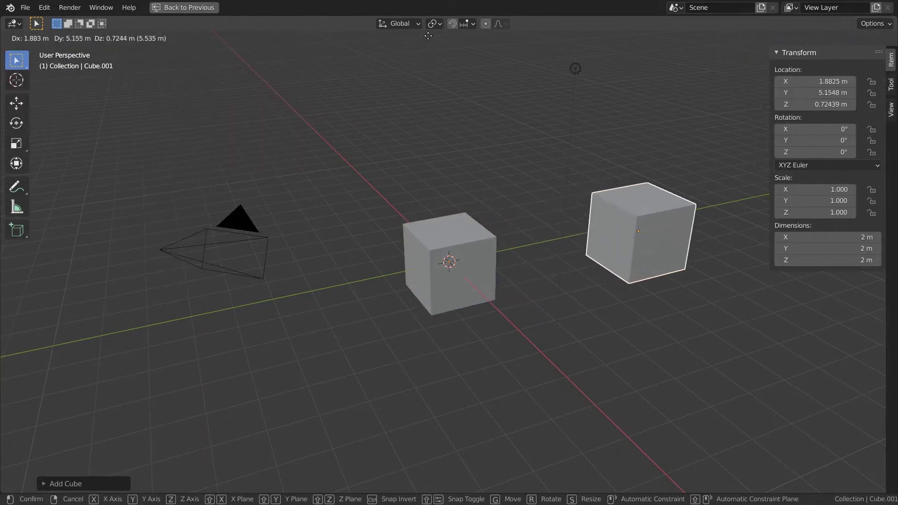
{"action": "left_click", "coordinate": [369, 164]}
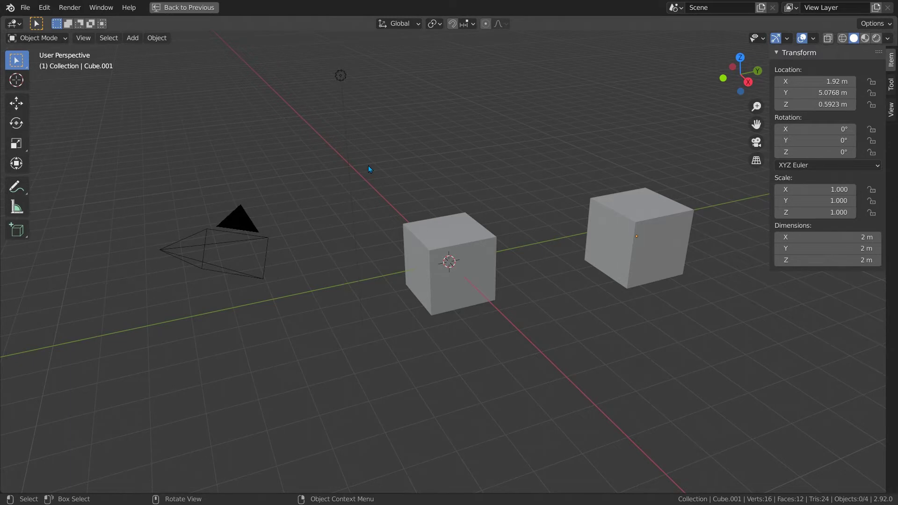
Put both cubes into Edit Mode together, try moving a top corner vertex of each, and return to Object Mode
{"action": "left_click_drag", "start_coordinate": [369, 165], "coordinate": [721, 380]}
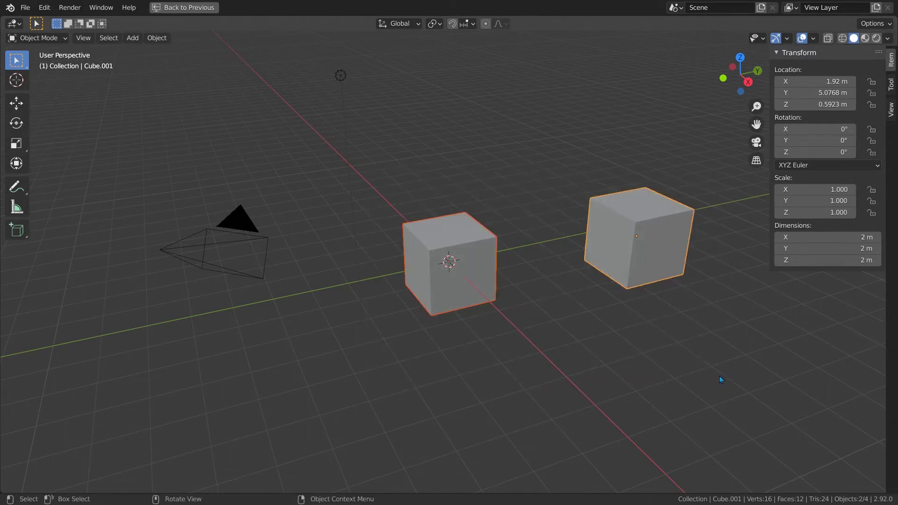
{"action": "key", "text": "Tab"}
{"action": "left_click", "coordinate": [636, 222]}
{"action": "key", "text": "g"}
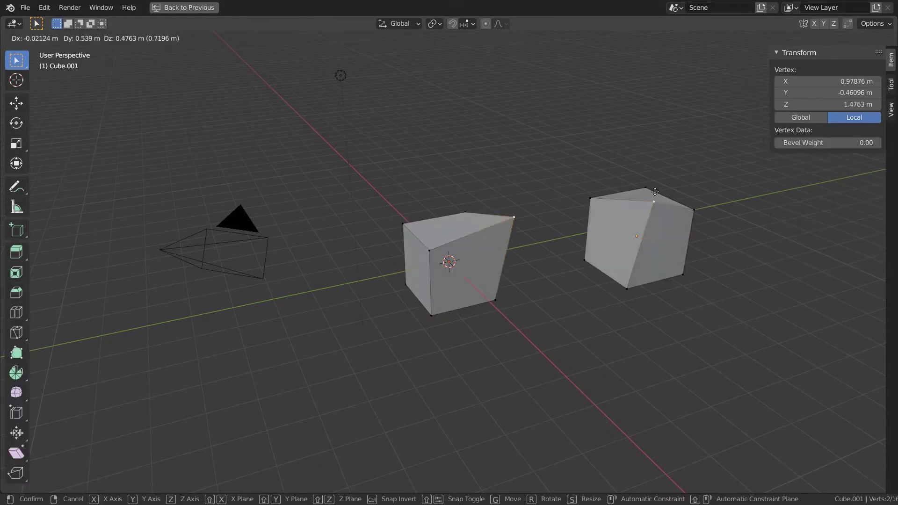
{"action": "right_click", "coordinate": [616, 191]}
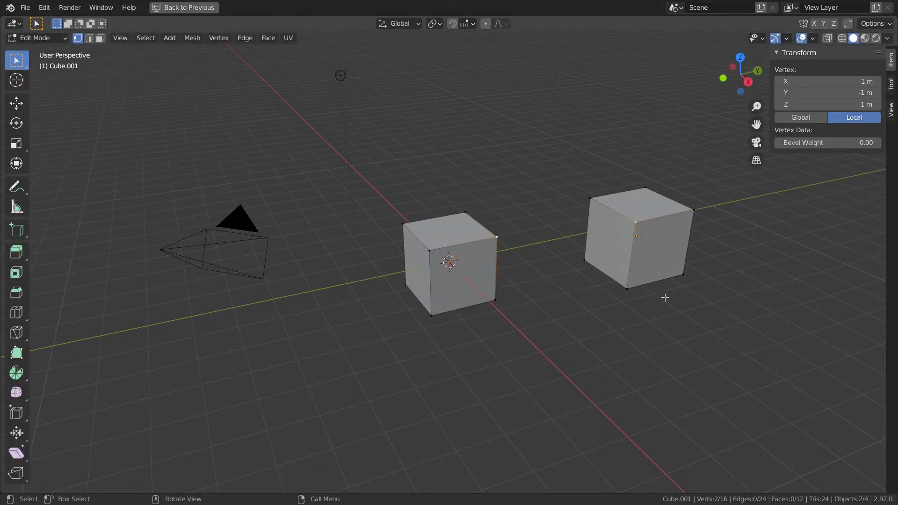
{"action": "left_click", "coordinate": [696, 350]}
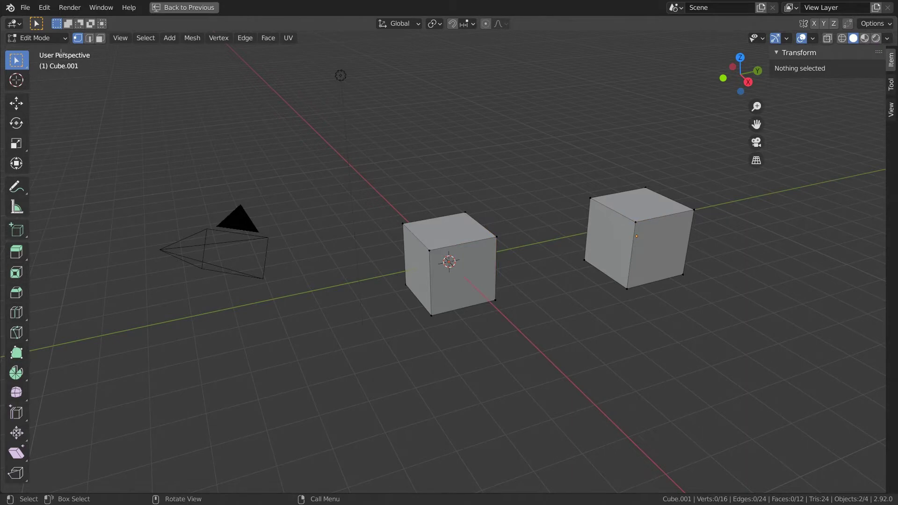
{"action": "left_click", "coordinate": [57, 39]}
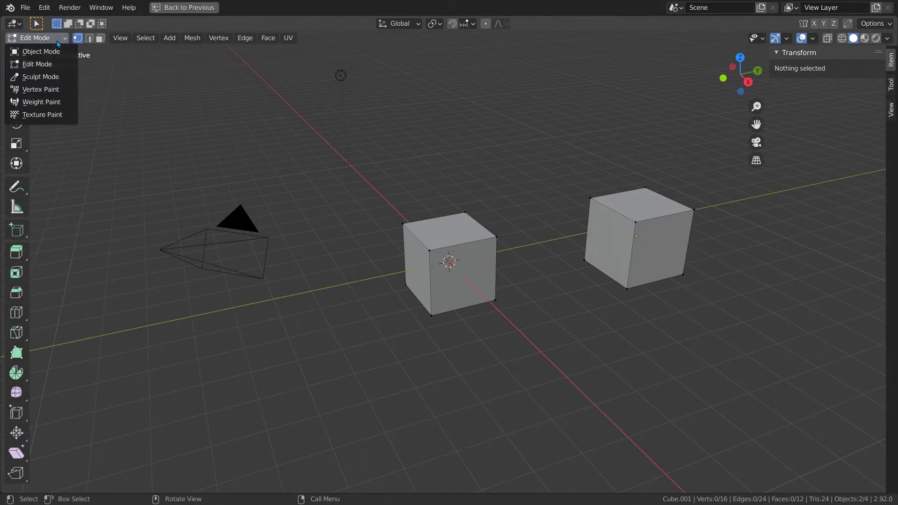
{"action": "key", "text": "Tab"}
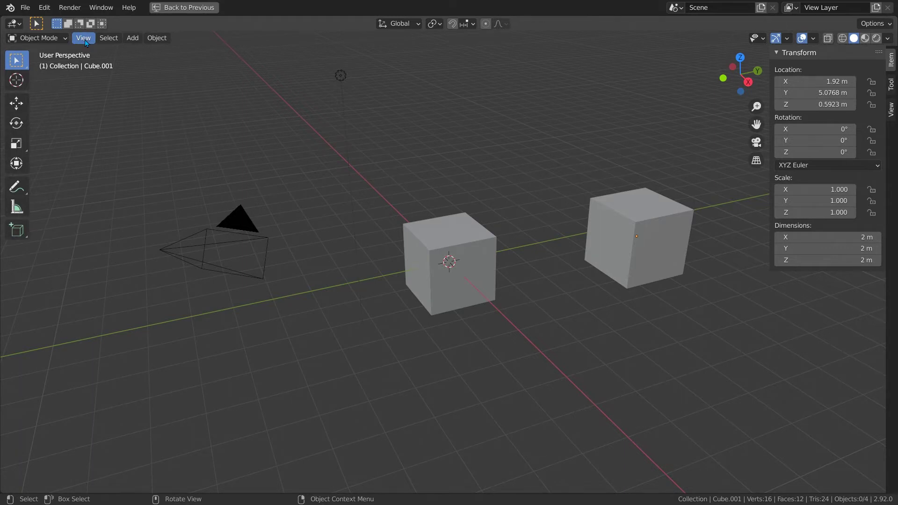
Switch the second cube through Edit Mode, Sculpt Mode, Vertex Paint and Weight Paint, ending back in Object Mode
{"action": "left_click", "coordinate": [52, 39]}
{"action": "left_click", "coordinate": [50, 63]}
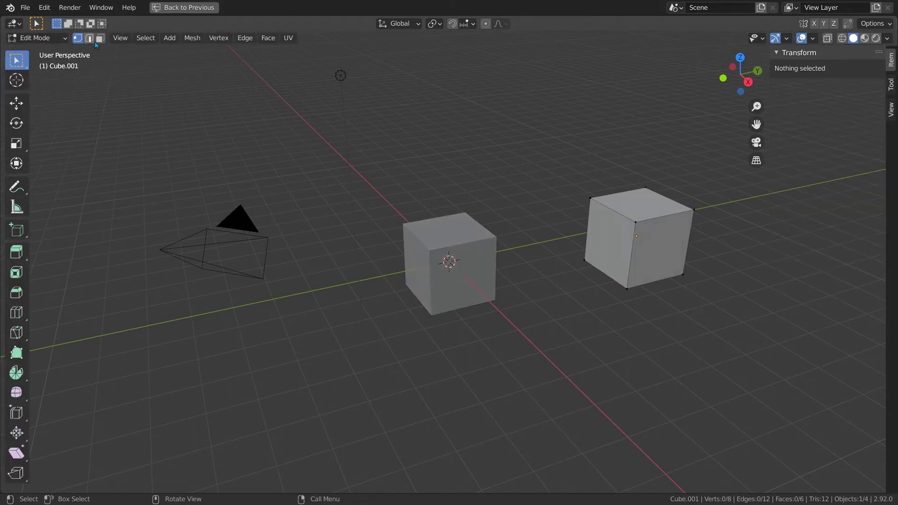
{"action": "left_click", "coordinate": [54, 40]}
{"action": "left_click", "coordinate": [52, 76]}
{"action": "left_click", "coordinate": [39, 39]}
{"action": "left_click", "coordinate": [41, 89]}
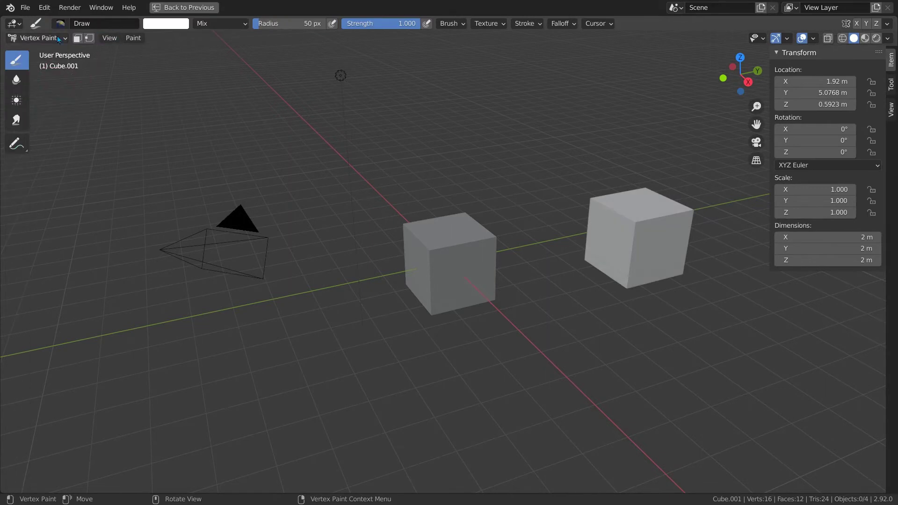
{"action": "left_click", "coordinate": [40, 38]}
{"action": "left_click", "coordinate": [42, 102]}
{"action": "left_click", "coordinate": [56, 40]}
{"action": "left_click", "coordinate": [41, 52]}
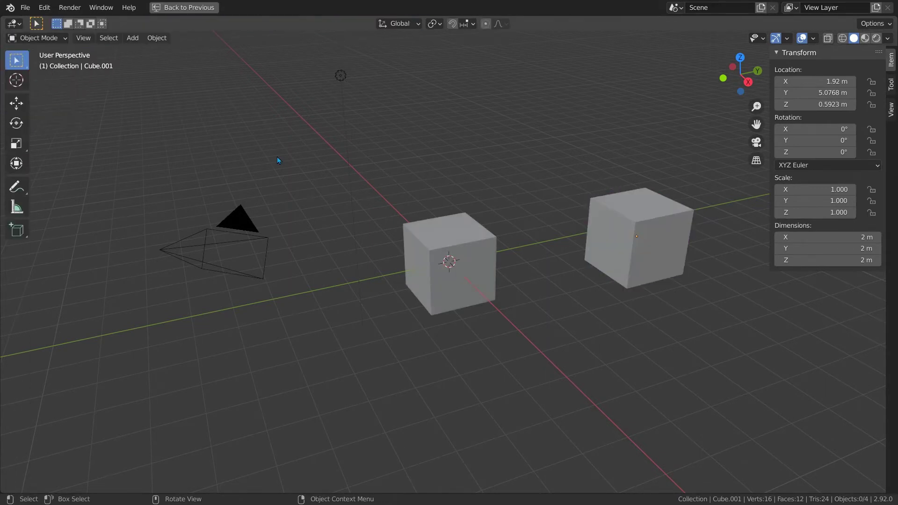
Examine the available viewpoints and show the scene from the front, right and top
{"action": "left_click", "coordinate": [83, 38]}
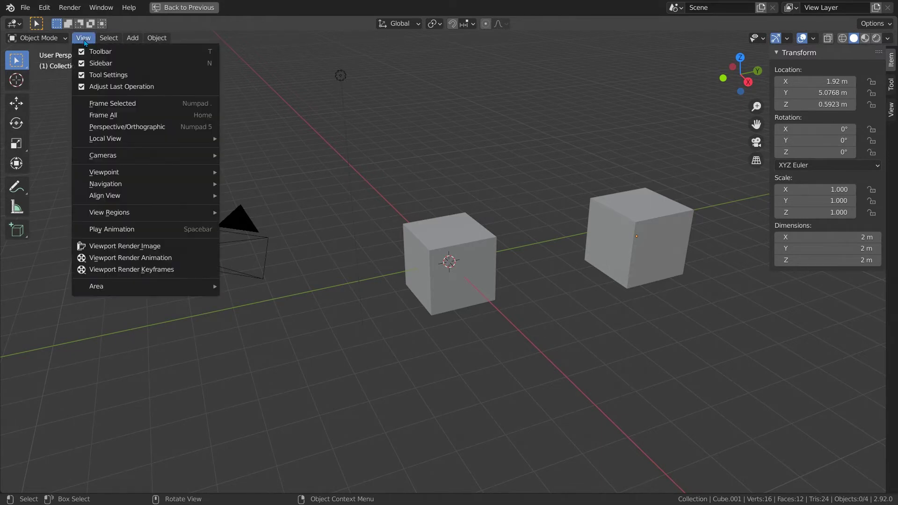
{"action": "mouse_move", "coordinate": [140, 172]}
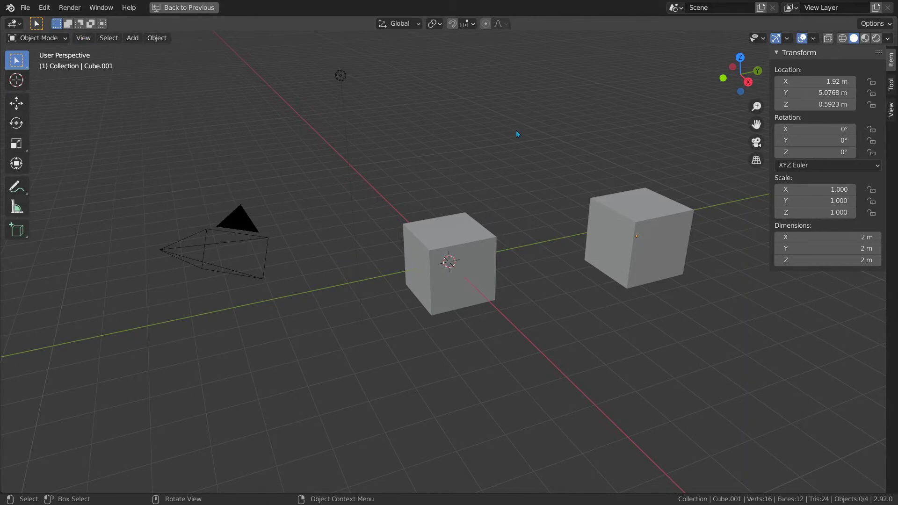
{"action": "key", "text": "KP_1"}
{"action": "key", "text": "KP_3"}
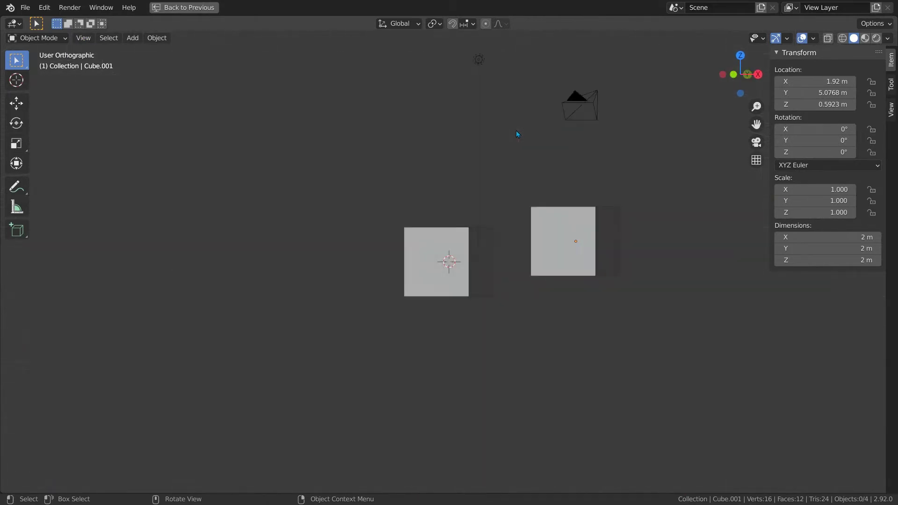
{"action": "key", "text": "KP_7"}
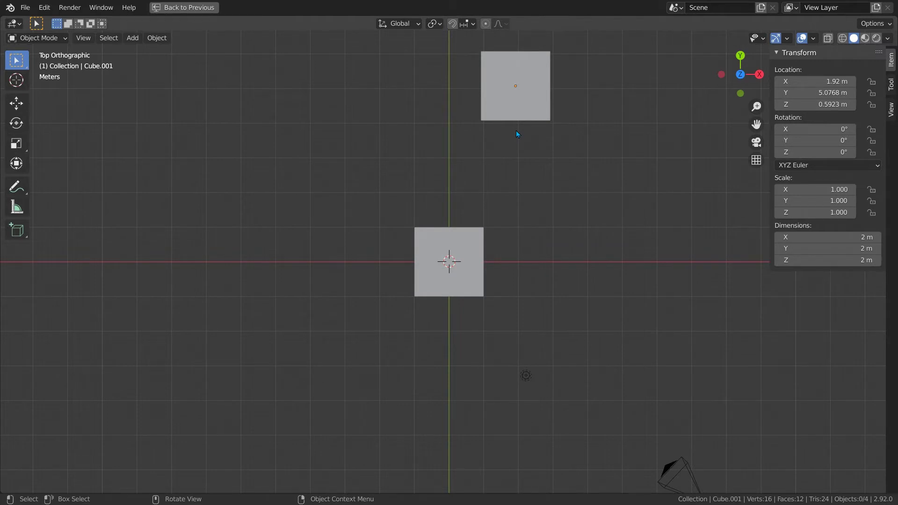
Show the scene from the opposite back, left and bottom viewpoints, and compare the front and back views
{"action": "key", "text": "ctrl+KP_1"}
{"action": "key", "text": "ctrl+KP_3"}
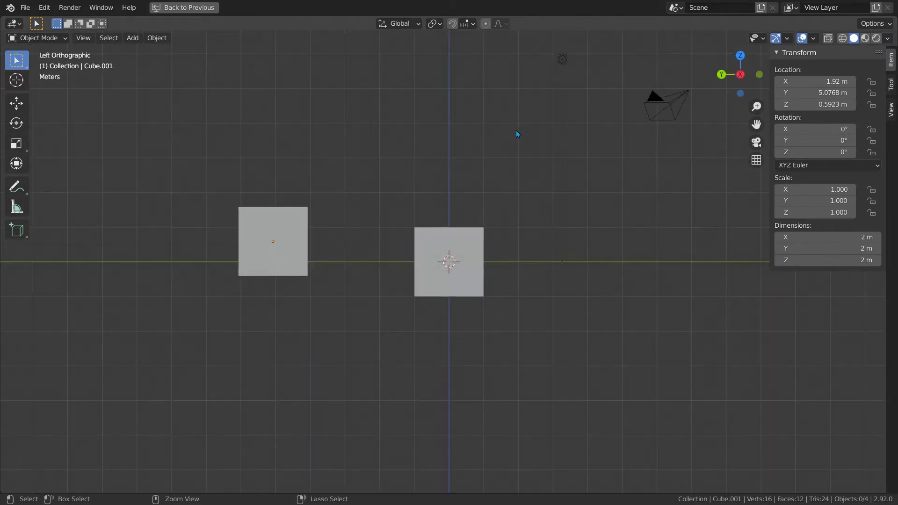
{"action": "key", "text": "ctrl+KP_7"}
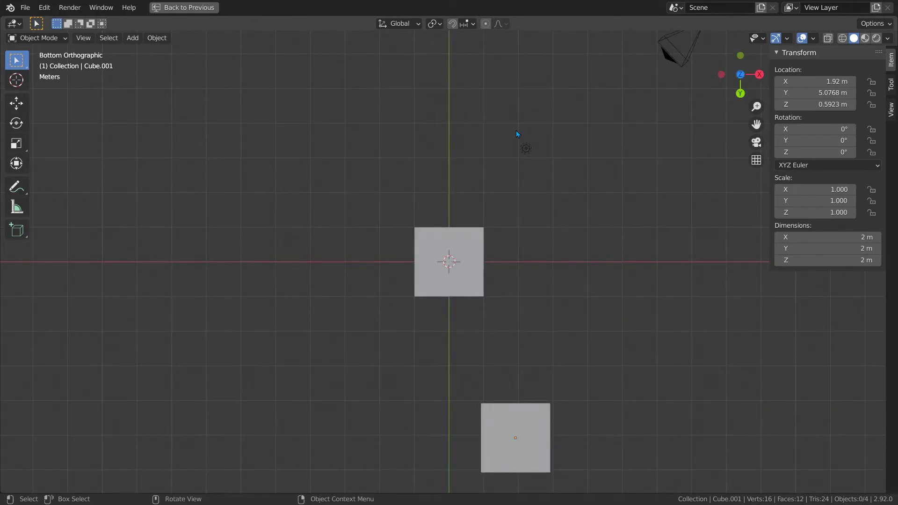
{"action": "key", "text": "KP_1"}
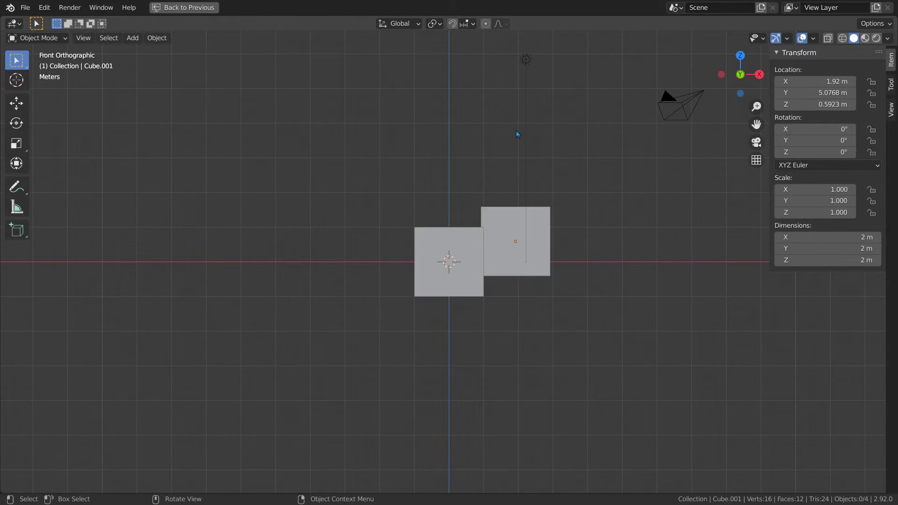
{"action": "key", "text": "ctrl+KP_1"}
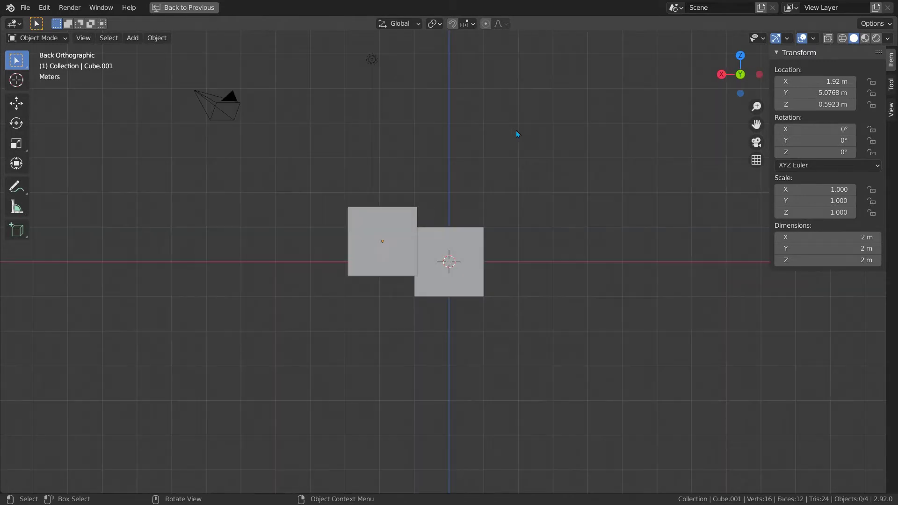
Try Walk Navigation forward and backward around the two cubes, and fly forward through the pillar scene
{"action": "left_click", "coordinate": [84, 37]}
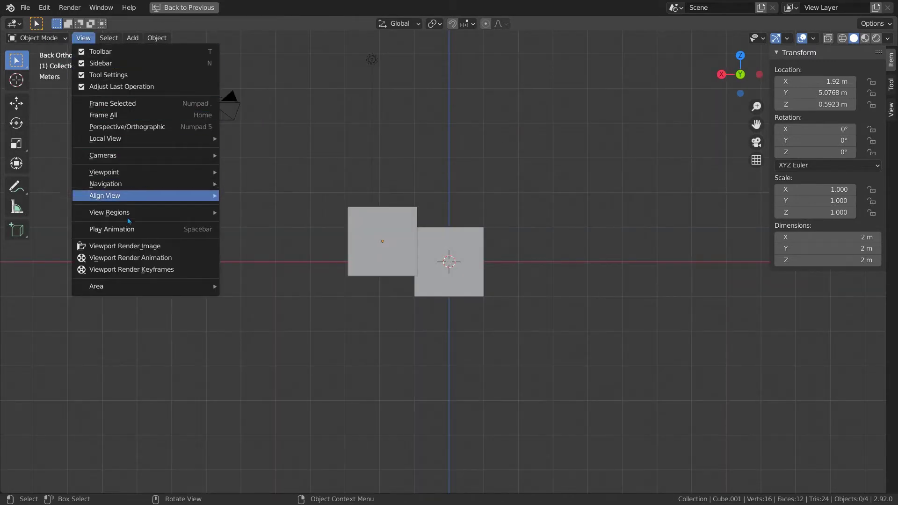
{"action": "mouse_move", "coordinate": [144, 155]}
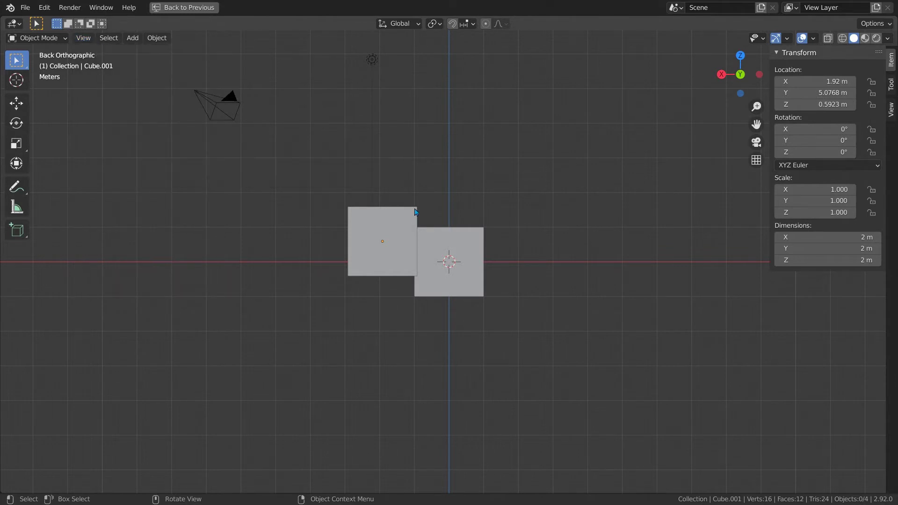
{"action": "left_click", "coordinate": [84, 38]}
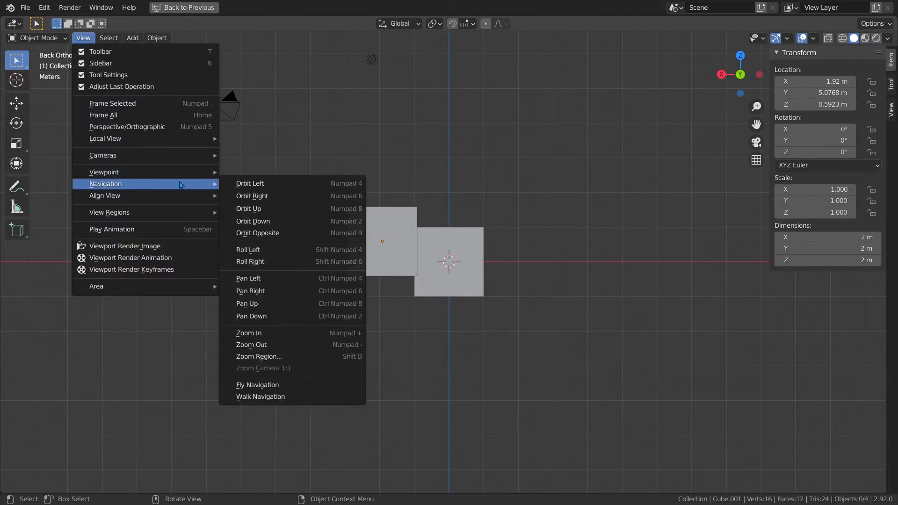
{"action": "left_click", "coordinate": [260, 397]}
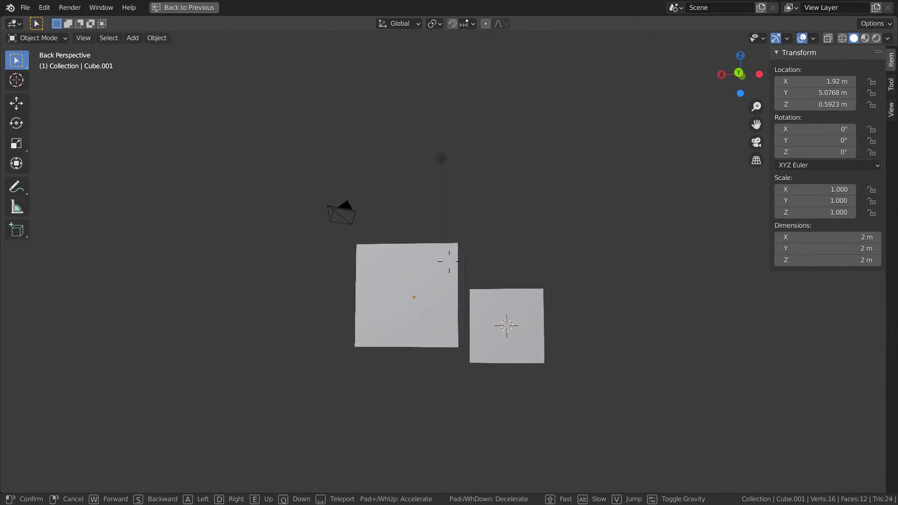
{"action": "mouse_move", "coordinate": [449, 262]}
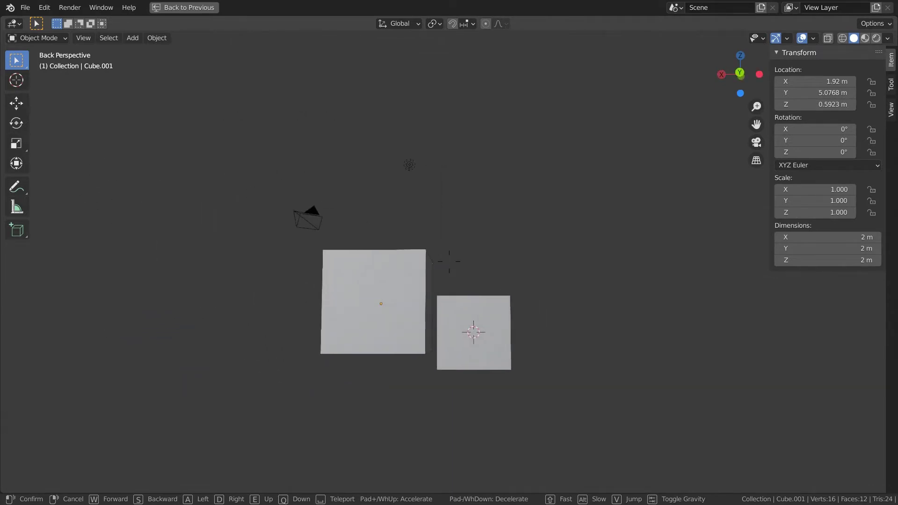
{"action": "key", "text": "w"}
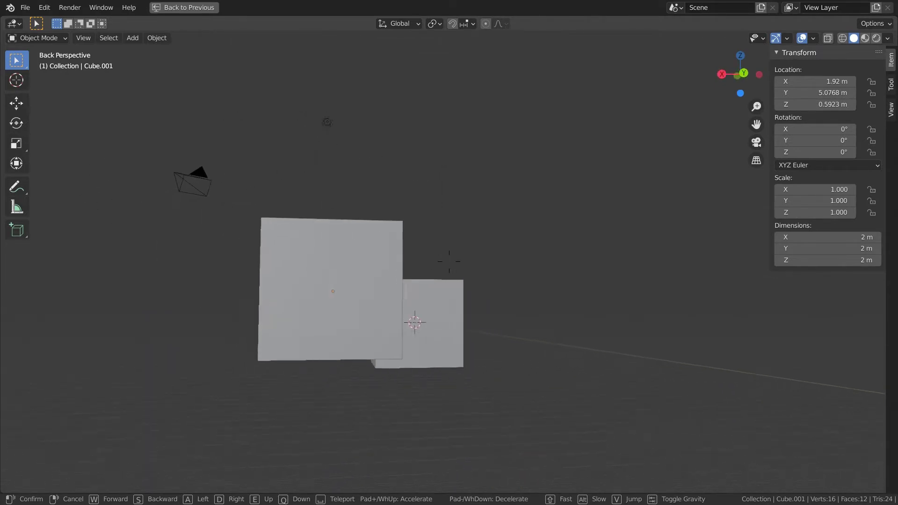
{"action": "key", "text": "s"}
{"action": "key", "text": "w"}
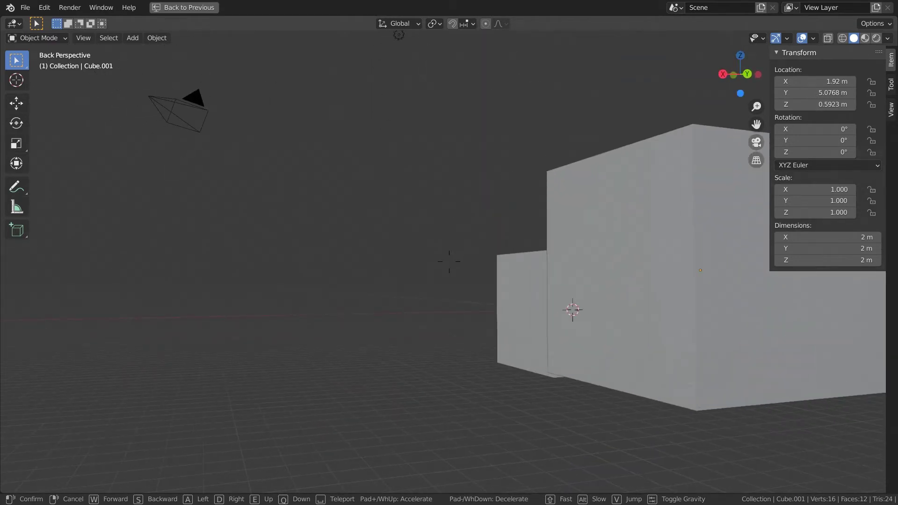
{"action": "key", "text": "Escape"}
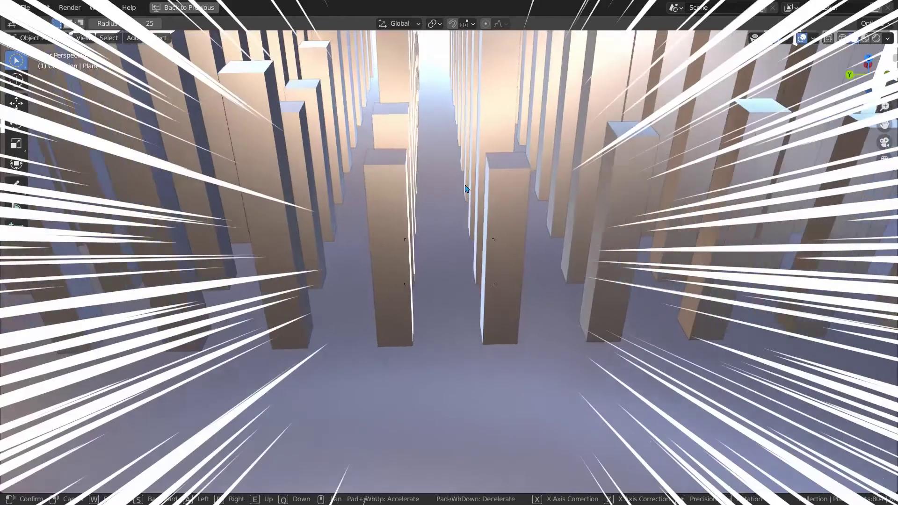
{"action": "key", "text": "w"}
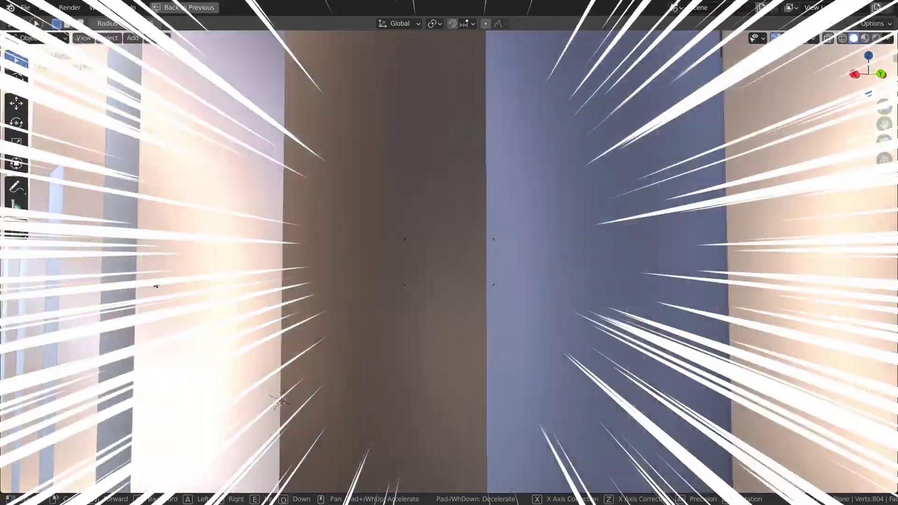
{"action": "key", "text": "Escape"}
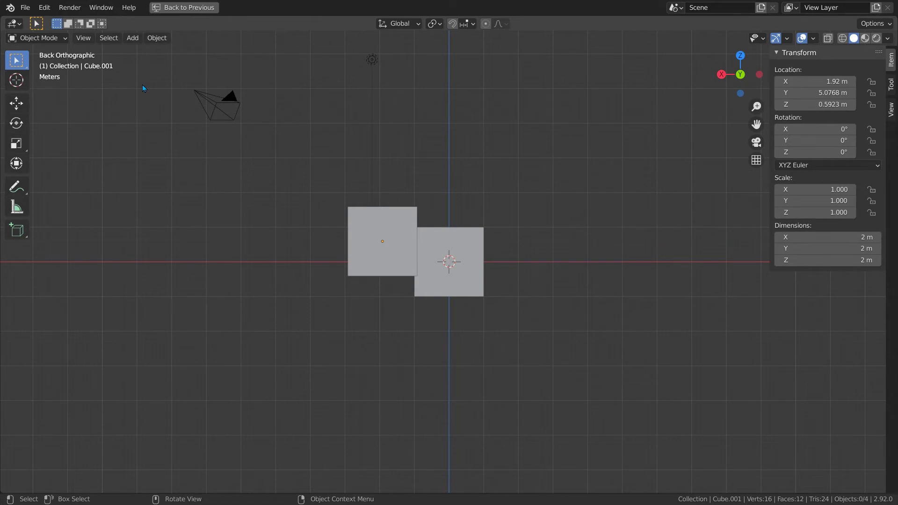
Switch the second cube through Edit Mode, Sculpt Mode, Vertex Paint and Texture Paint to compare each mode's menus and tools
{"action": "left_click", "coordinate": [38, 38]}
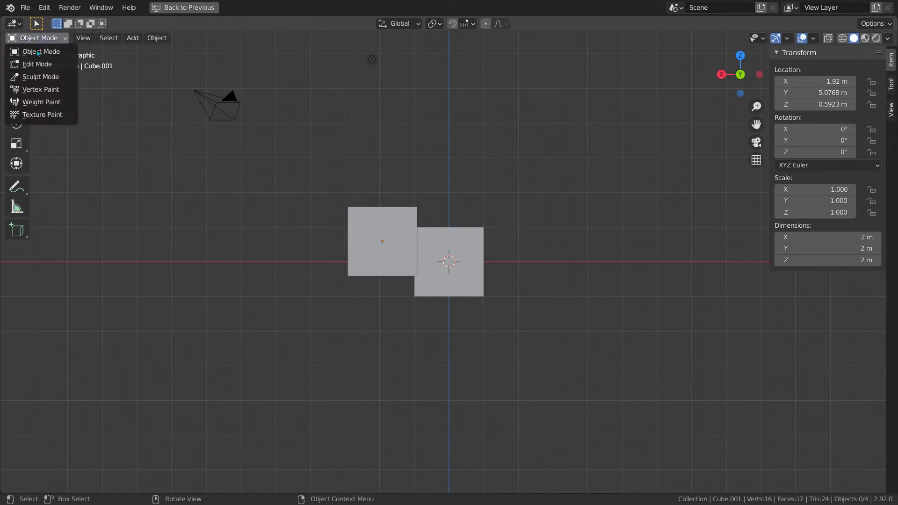
{"action": "left_click", "coordinate": [42, 61]}
{"action": "left_click", "coordinate": [37, 37]}
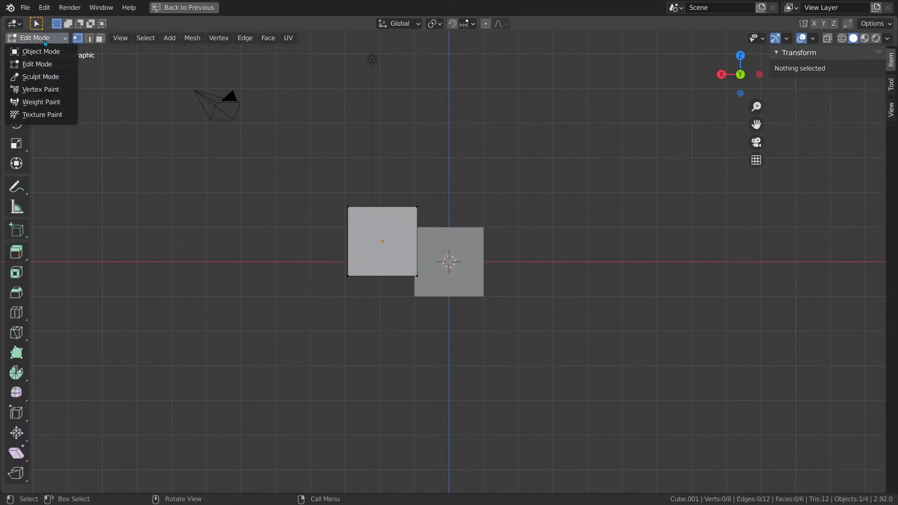
{"action": "left_click", "coordinate": [43, 78]}
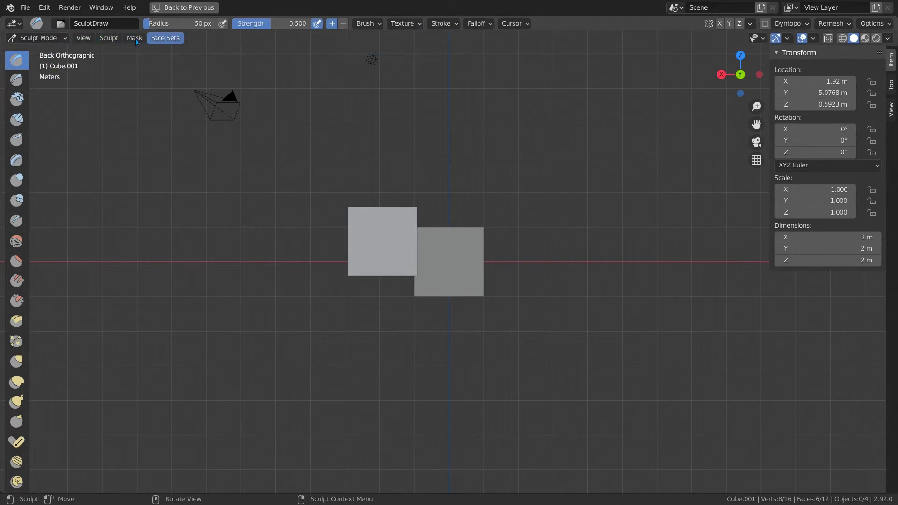
{"action": "left_click", "coordinate": [65, 38]}
{"action": "left_click", "coordinate": [56, 89]}
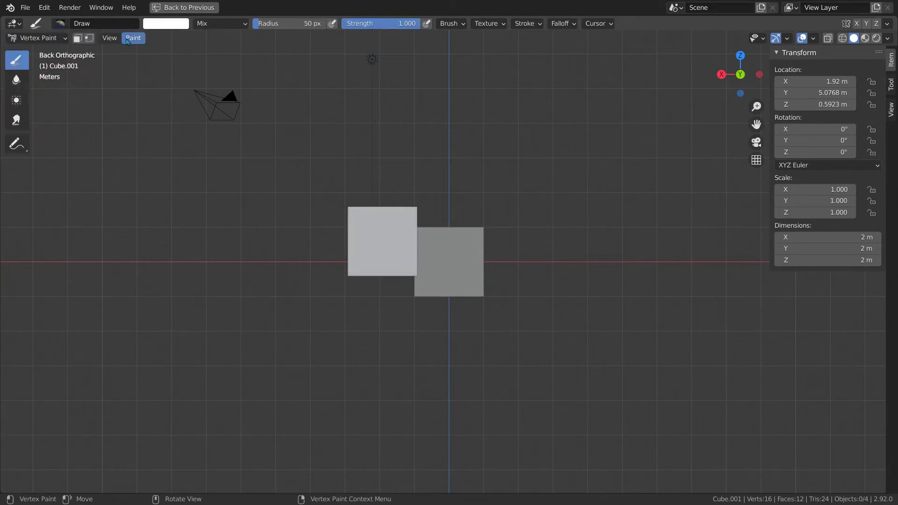
{"action": "left_click", "coordinate": [38, 38]}
{"action": "left_click", "coordinate": [43, 115]}
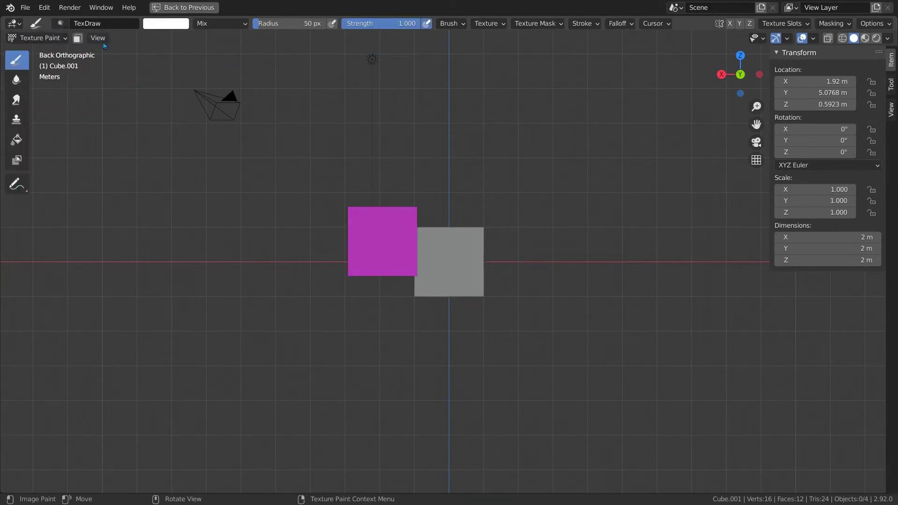
Show the second cube's Sculpt Mode tools again and return it to Object Mode
{"action": "left_click", "coordinate": [45, 38]}
{"action": "left_click", "coordinate": [45, 78]}
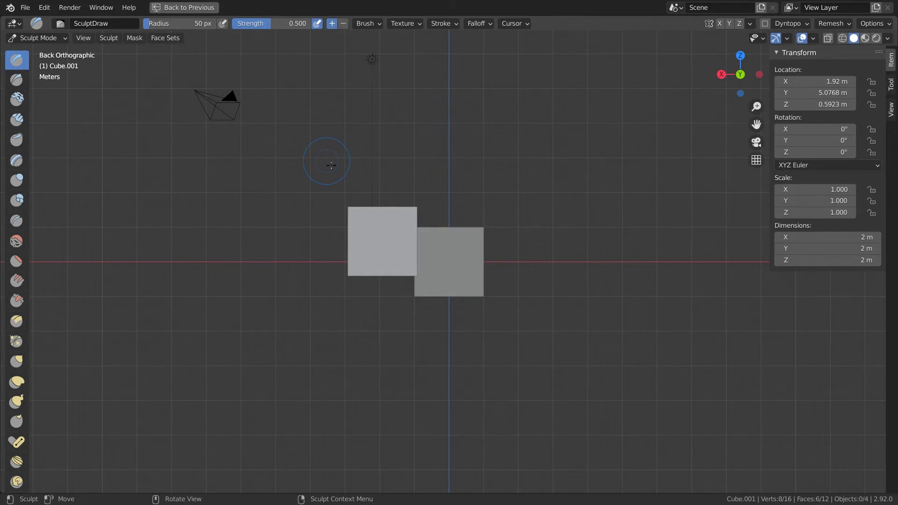
{"action": "left_click", "coordinate": [38, 38]}
{"action": "left_click", "coordinate": [28, 48]}
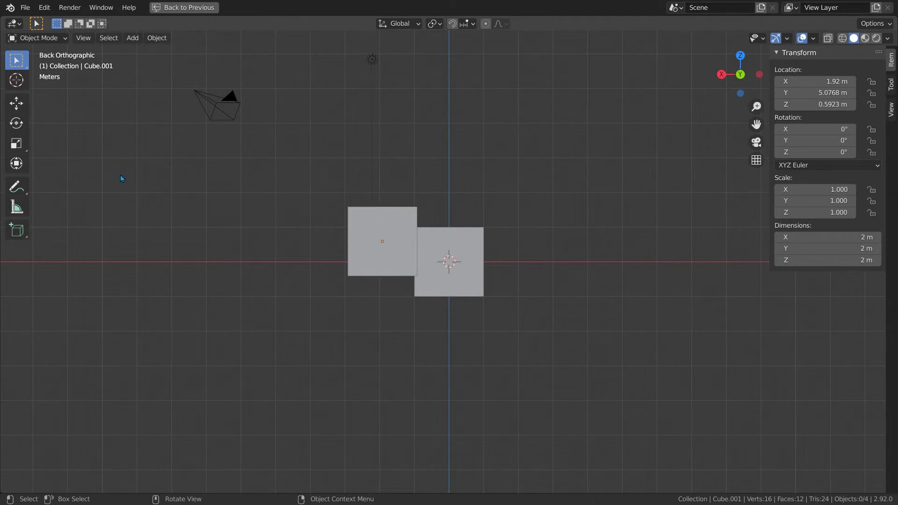
Look at the object operations available in Object Mode, and widen the viewport's tool strip to two columns
{"action": "left_click", "coordinate": [157, 38]}
{"action": "left_click_drag", "start_coordinate": [38, 84], "coordinate": [48, 83]}
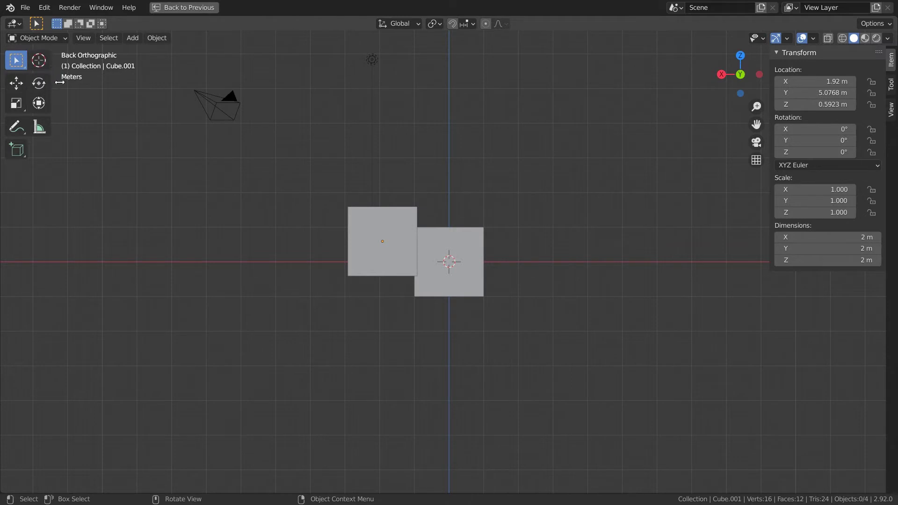
Widen the tool strip until the tool names show, collapse it to one column, and look at the viewport's view options
{"action": "left_click_drag", "start_coordinate": [60, 82], "coordinate": [101, 81]}
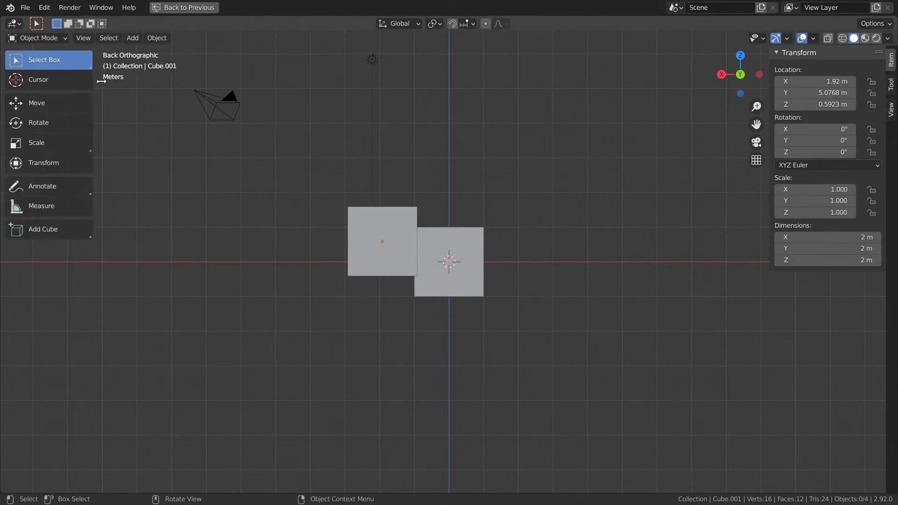
{"action": "left_click_drag", "start_coordinate": [101, 81], "coordinate": [32, 83]}
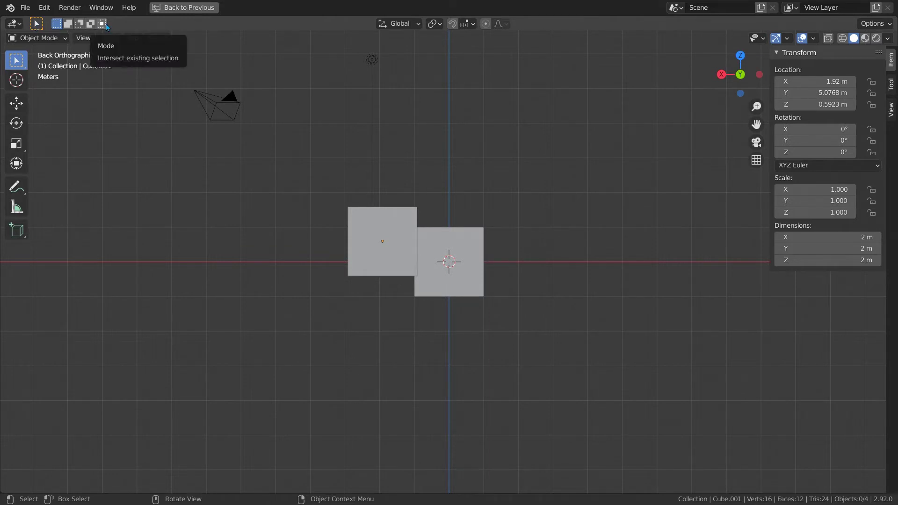
{"action": "left_click", "coordinate": [83, 37]}
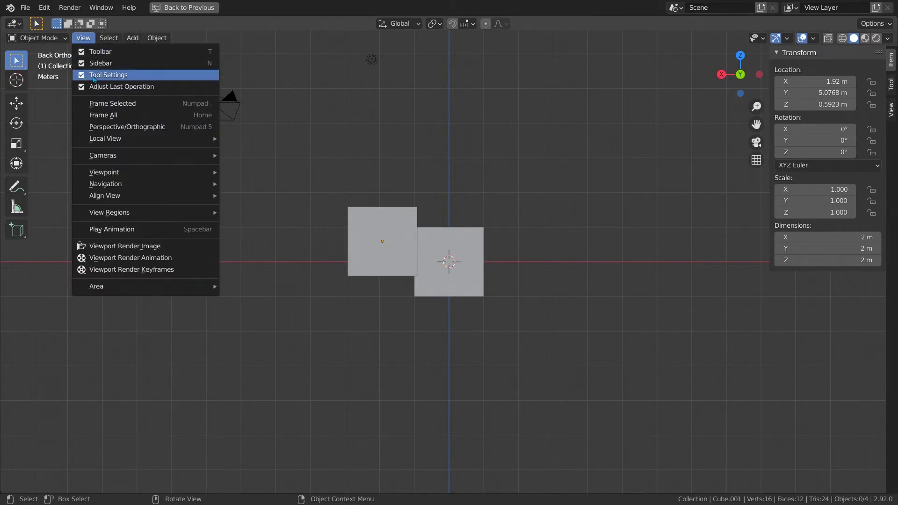
Activate the Move, Transform, Annotate, Measure and Add Cube tools in turn to compare their tool settings
{"action": "left_click", "coordinate": [16, 103]}
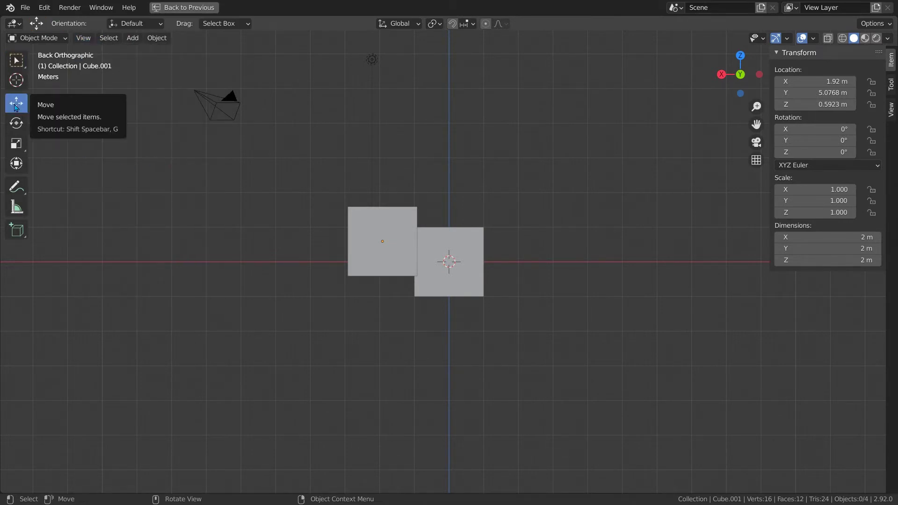
{"action": "left_click", "coordinate": [16, 163]}
{"action": "left_click", "coordinate": [17, 186]}
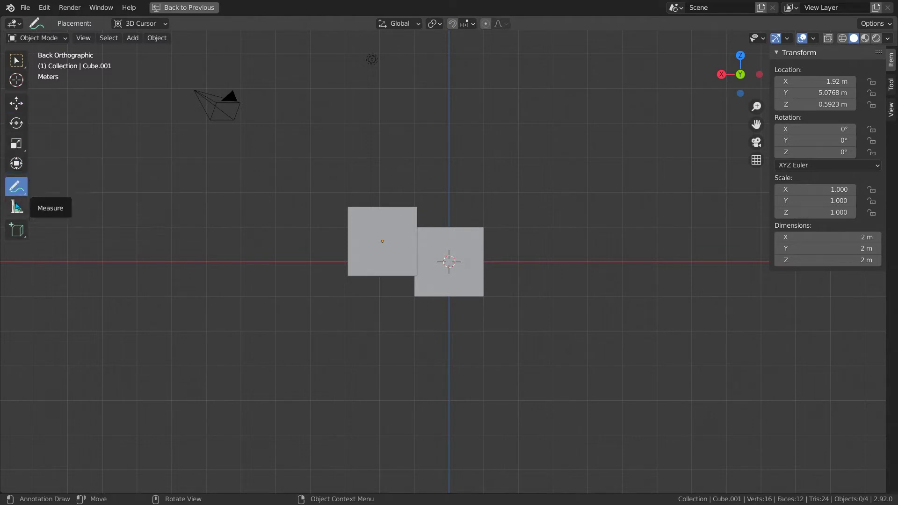
{"action": "left_click", "coordinate": [17, 207]}
{"action": "left_click", "coordinate": [16, 229]}
{"action": "left_click", "coordinate": [17, 103]}
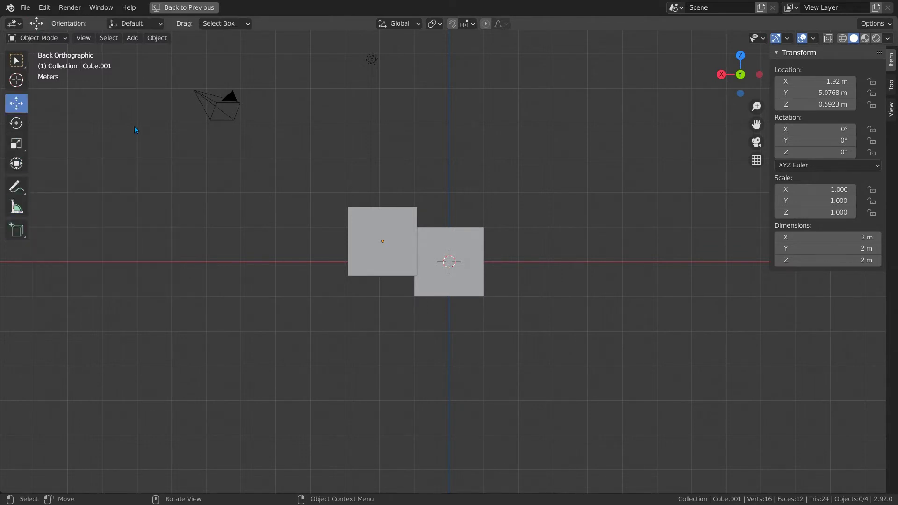
{"action": "left_click", "coordinate": [22, 189]}
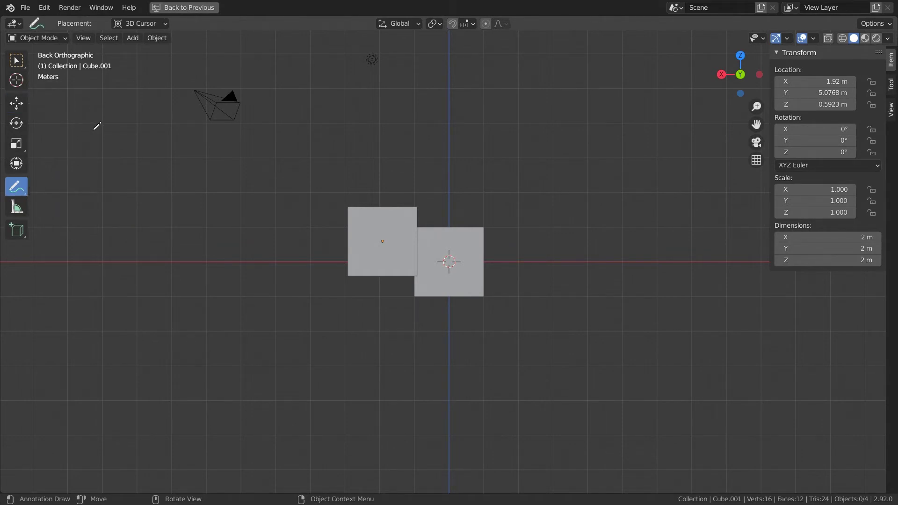
Set the Rotate tool's orientation to View and rotate the cube at the origin to about X -12.9°, Y -0.66°, Z -8.88°
{"action": "left_click", "coordinate": [16, 122]}
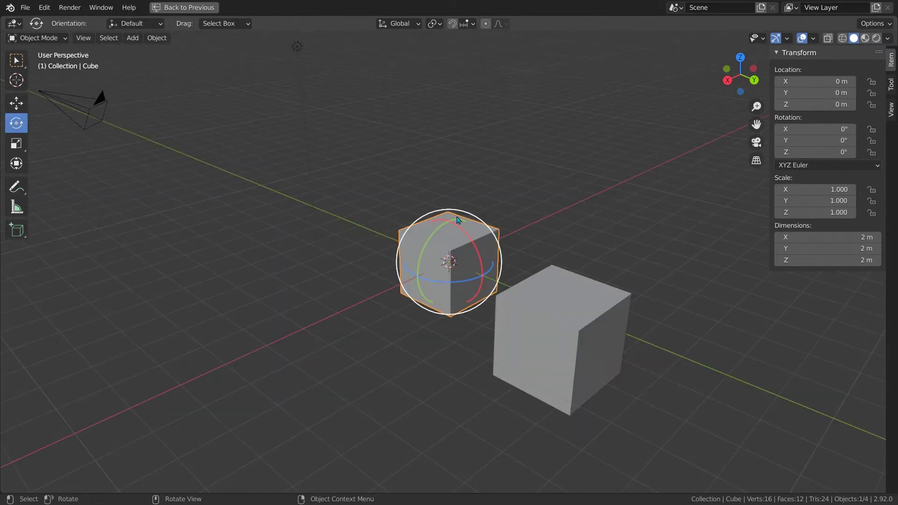
{"action": "middle_click_drag", "start_coordinate": [374, 214], "coordinate": [460, 212]}
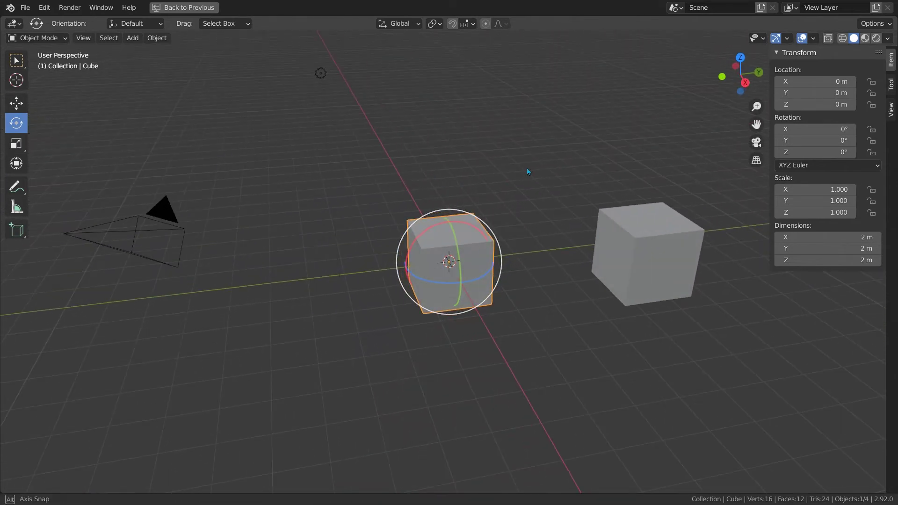
{"action": "middle_click_drag", "start_coordinate": [528, 171], "coordinate": [462, 177]}
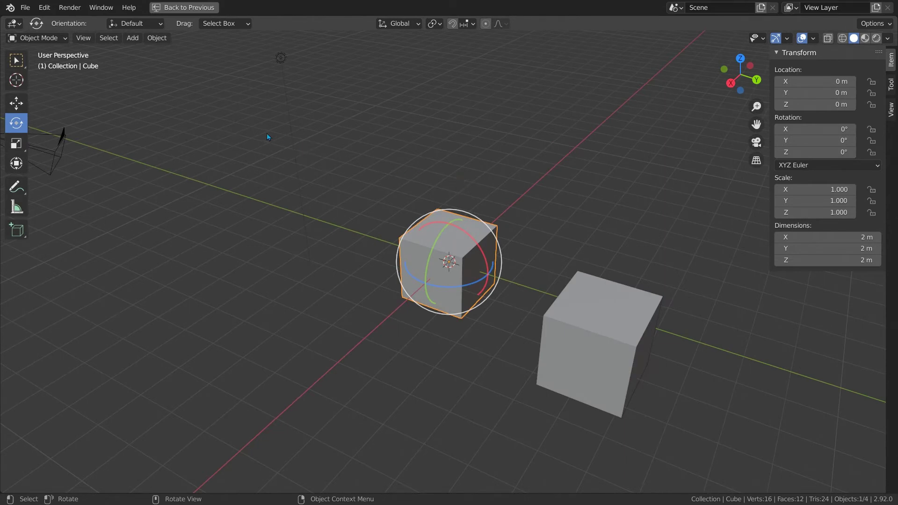
{"action": "left_click", "coordinate": [135, 23]}
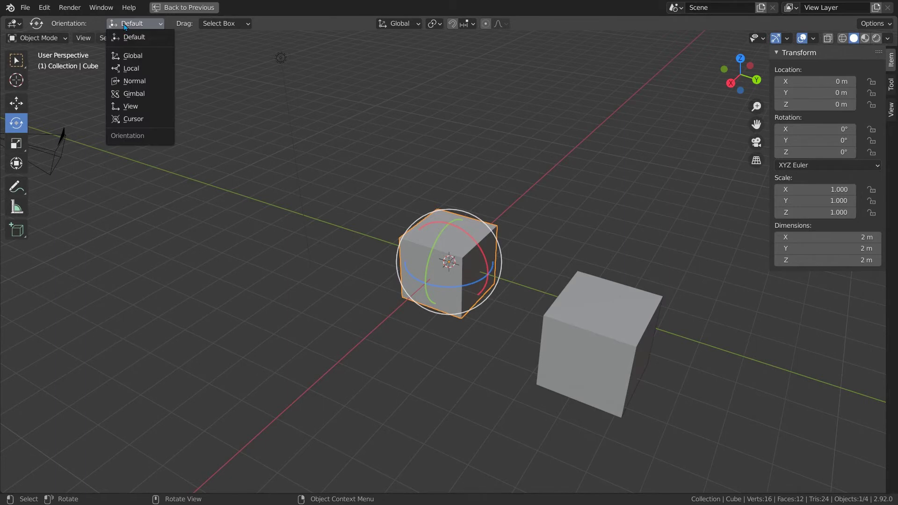
{"action": "left_click", "coordinate": [136, 110]}
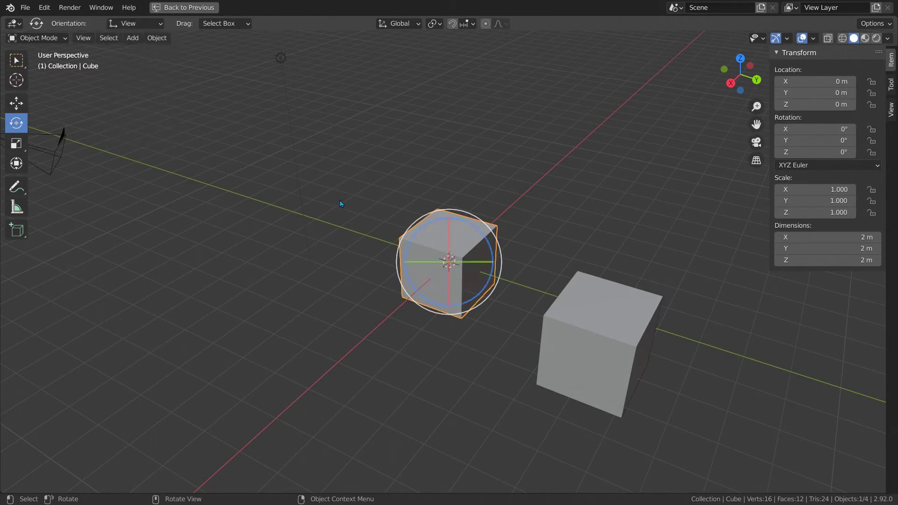
{"action": "middle_click_drag", "start_coordinate": [329, 190], "coordinate": [378, 194]}
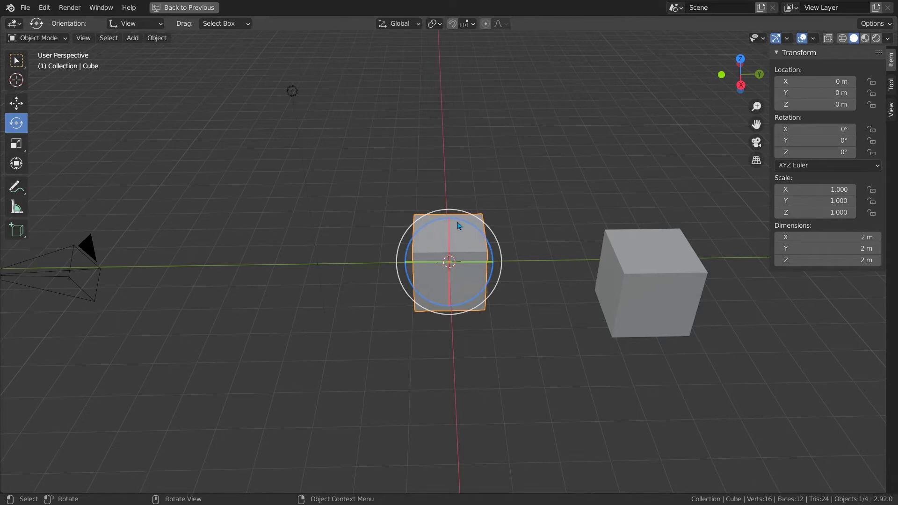
{"action": "left_click_drag", "start_coordinate": [467, 221], "coordinate": [495, 264]}
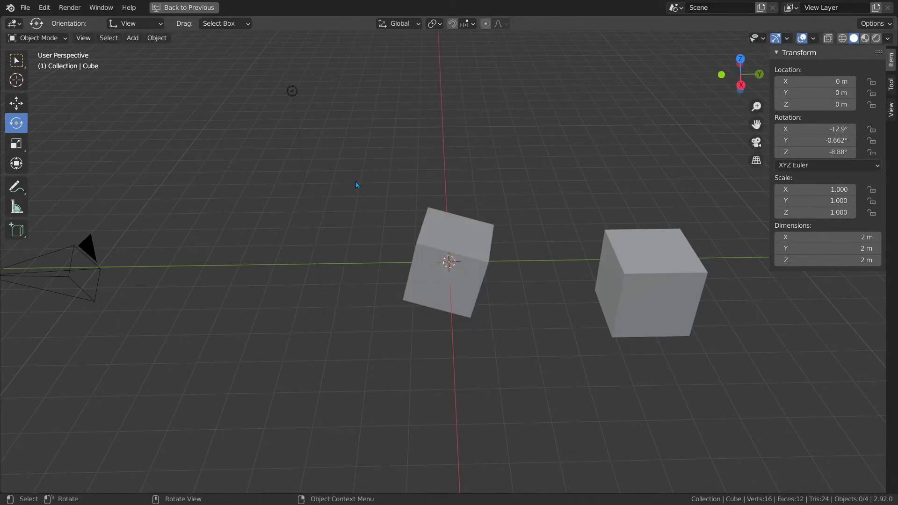
Switch the cube to Sculpt Mode to compare its tool settings, return to Object Mode, and look at the transform options
{"action": "left_click", "coordinate": [37, 38]}
{"action": "left_click", "coordinate": [28, 77]}
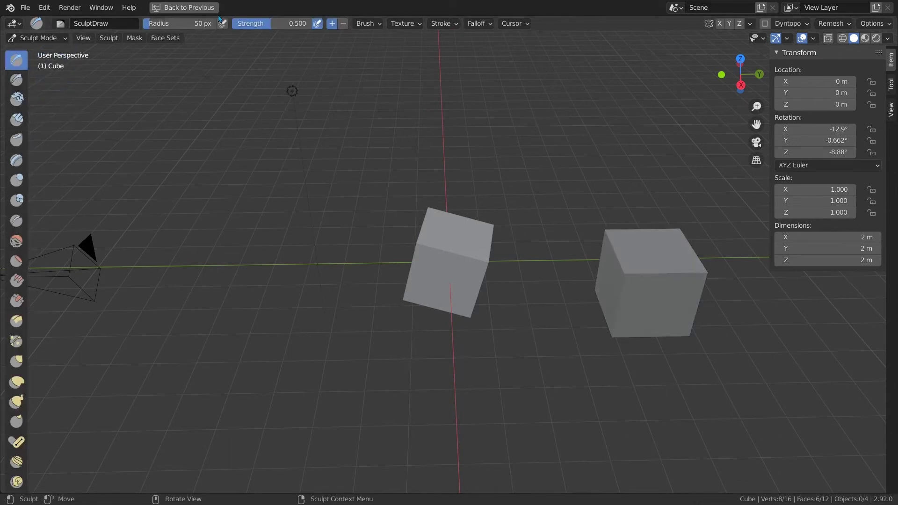
{"action": "left_click", "coordinate": [37, 38]}
{"action": "left_click", "coordinate": [28, 50]}
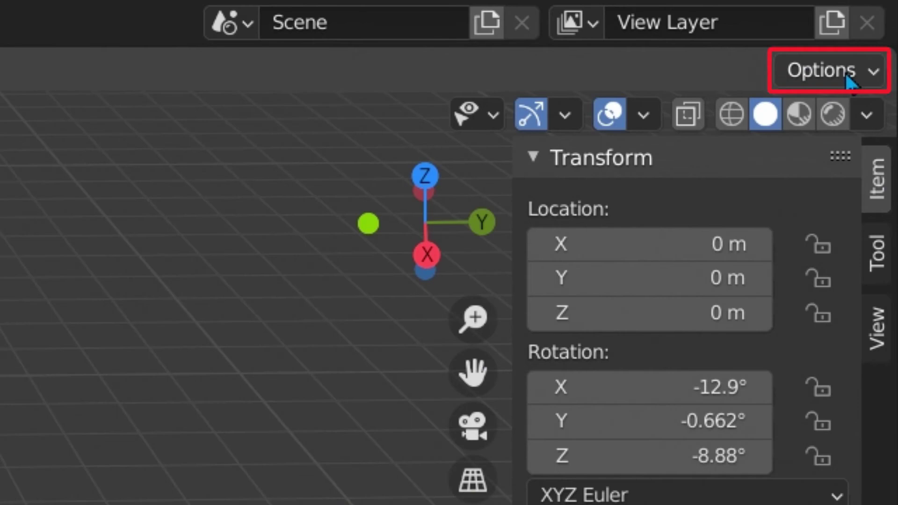
{"action": "left_click", "coordinate": [880, 25]}
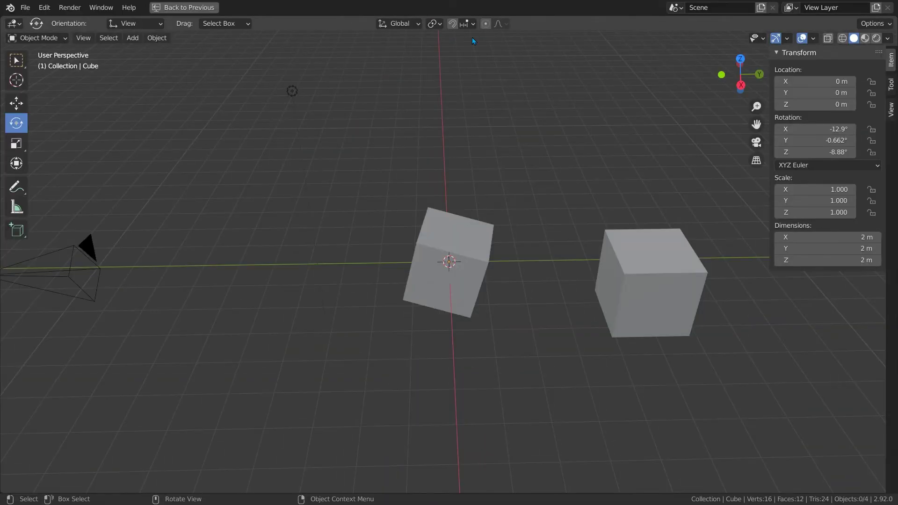
Look at the scene's transform orientations and set the Rotate tool's own orientation to Default
{"action": "left_click", "coordinate": [409, 25]}
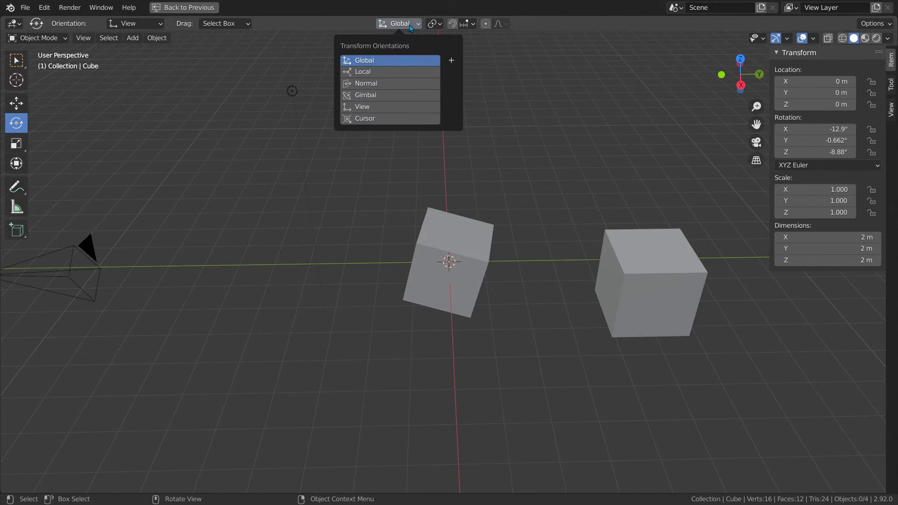
{"action": "left_click", "coordinate": [134, 24]}
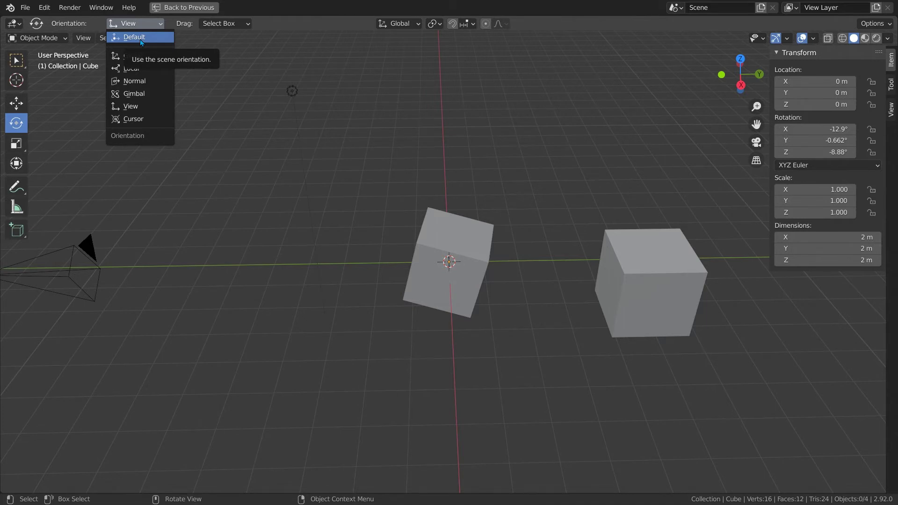
{"action": "left_click", "coordinate": [141, 40]}
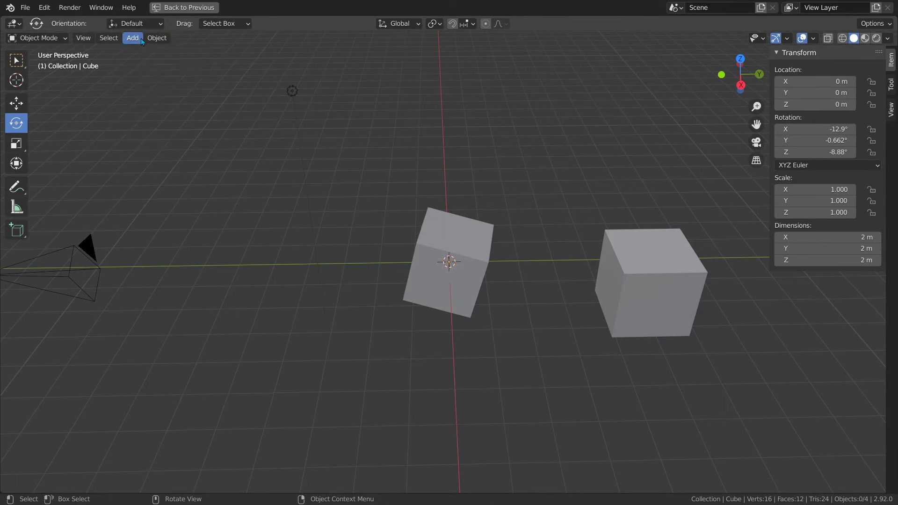
Set the scene's transform orientation to Gimbal and the Rotate tool's own orientation to Normal
{"action": "left_click", "coordinate": [389, 26]}
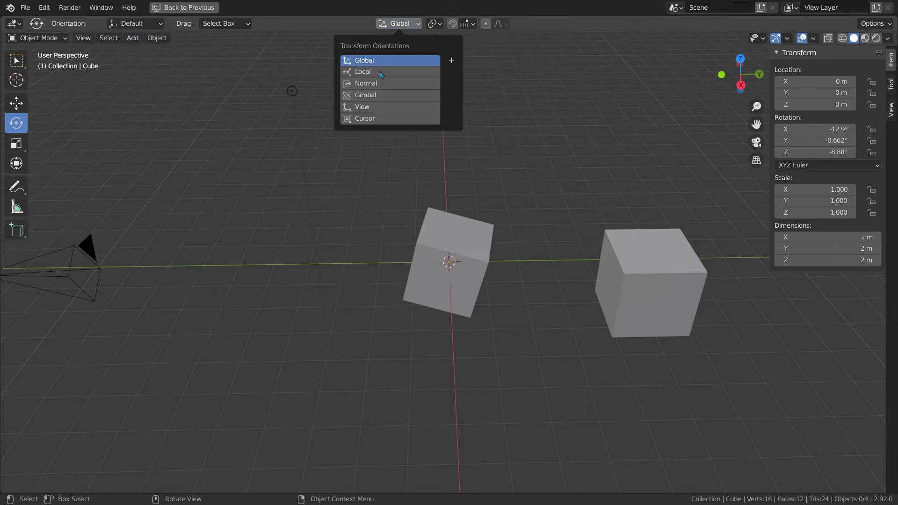
{"action": "left_click", "coordinate": [374, 84]}
{"action": "left_click", "coordinate": [380, 96]}
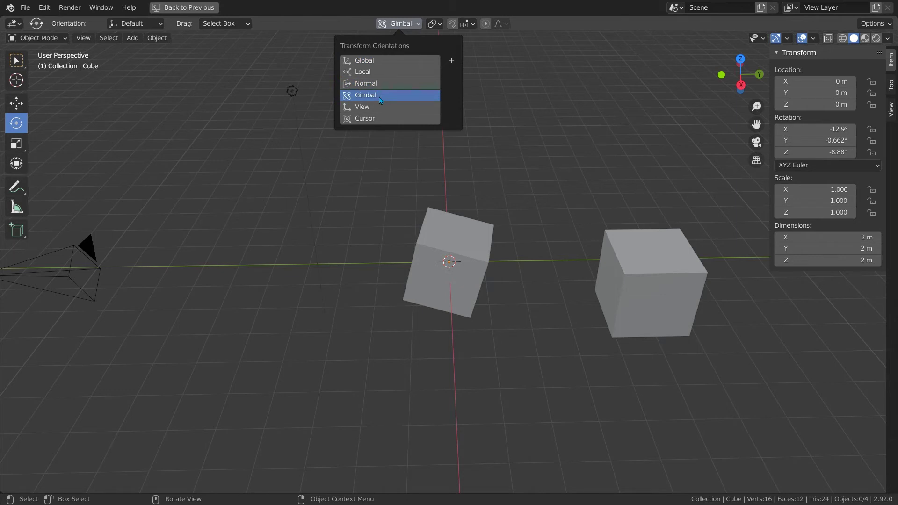
{"action": "left_click", "coordinate": [128, 24]}
{"action": "left_click", "coordinate": [131, 85]}
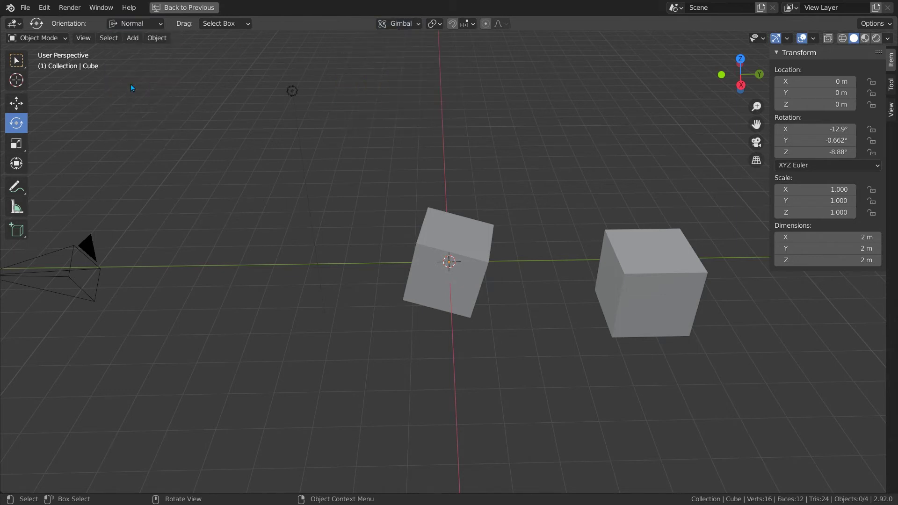
{"action": "left_click", "coordinate": [380, 24]}
Add a cube and move it above and behind the unrotated cube
{"action": "scroll", "coordinate": [517, 117], "scroll_direction": "down", "scroll_amount": 3}
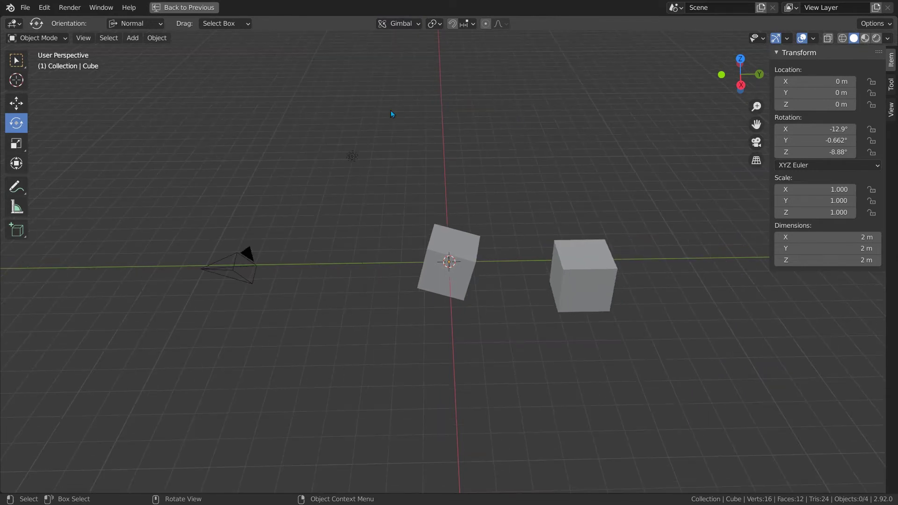
{"action": "left_click", "coordinate": [132, 38]}
{"action": "mouse_move", "coordinate": [150, 53]}
{"action": "left_click", "coordinate": [252, 63]}
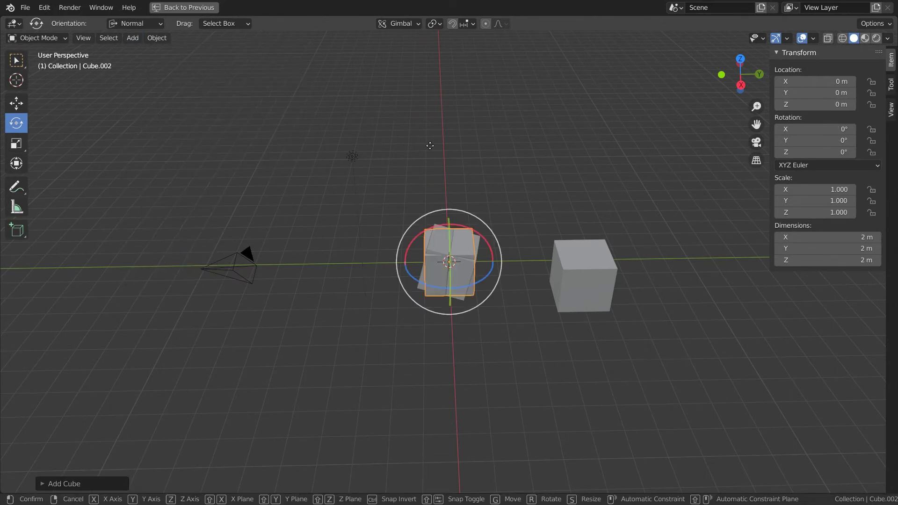
{"action": "left_click", "coordinate": [622, 59]}
Add another cube and move it above the rotated cube, to about X -2.95 m, Y 0.45 m, Z 4.3 m
{"action": "left_click", "coordinate": [133, 38]}
{"action": "left_click", "coordinate": [241, 65]}
{"action": "key", "text": "g"}
{"action": "left_click", "coordinate": [336, 70]}
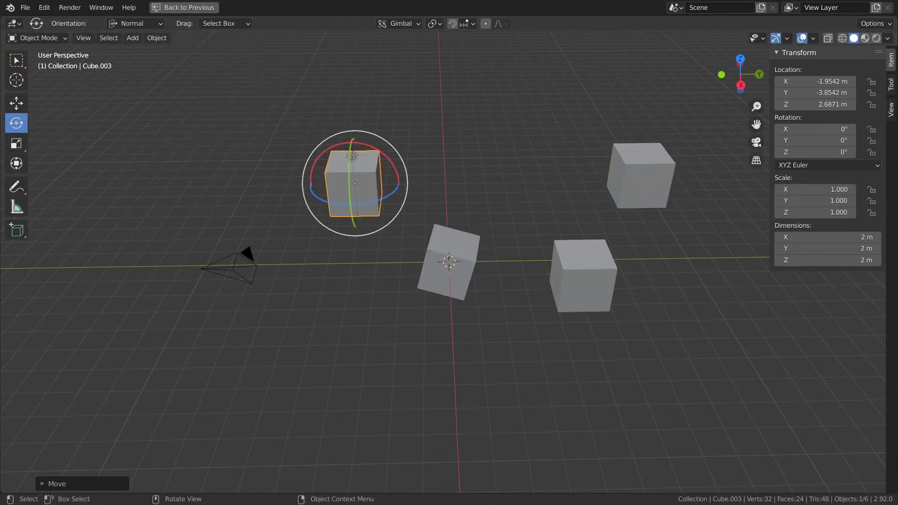
{"action": "key", "text": "g"}
{"action": "left_click", "coordinate": [426, 409]}
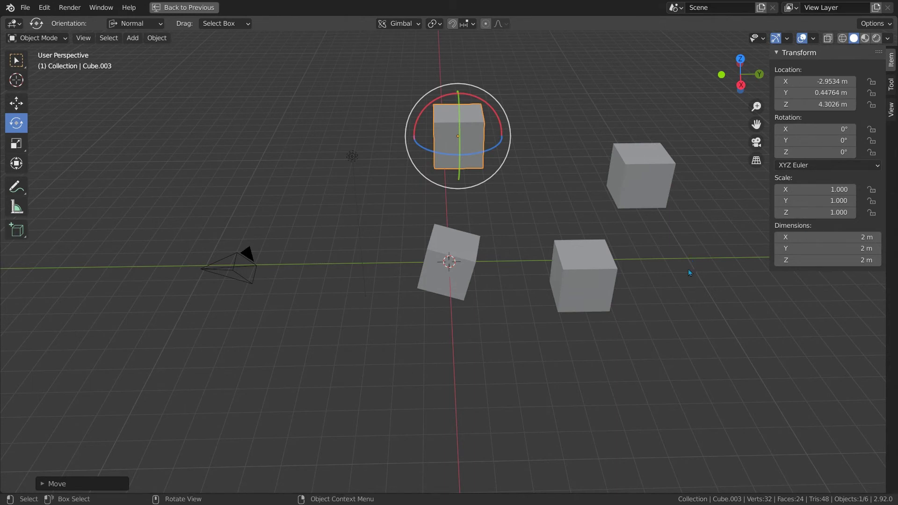
Limit transforms to origins only and move the topmost cube's origin along Y to about -14.29 m
{"action": "left_click", "coordinate": [401, 184]}
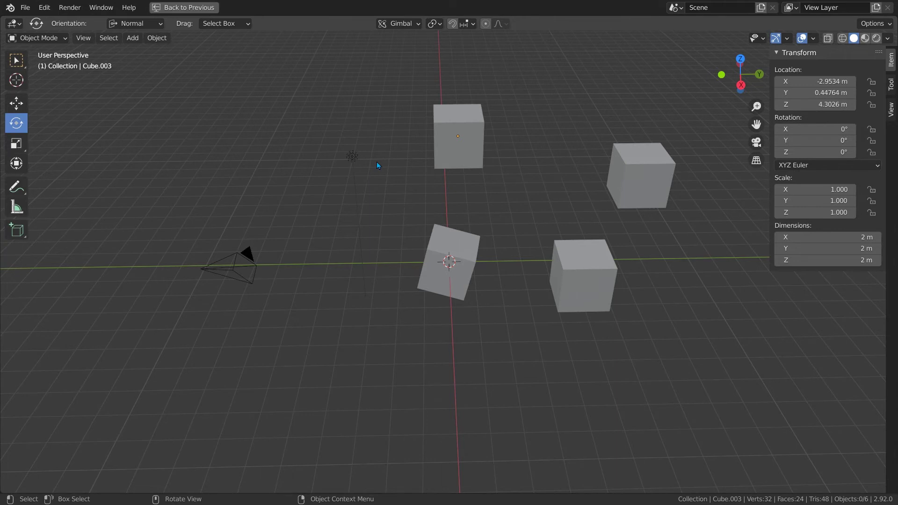
{"action": "left_click", "coordinate": [476, 136]}
{"action": "left_click", "coordinate": [873, 24]}
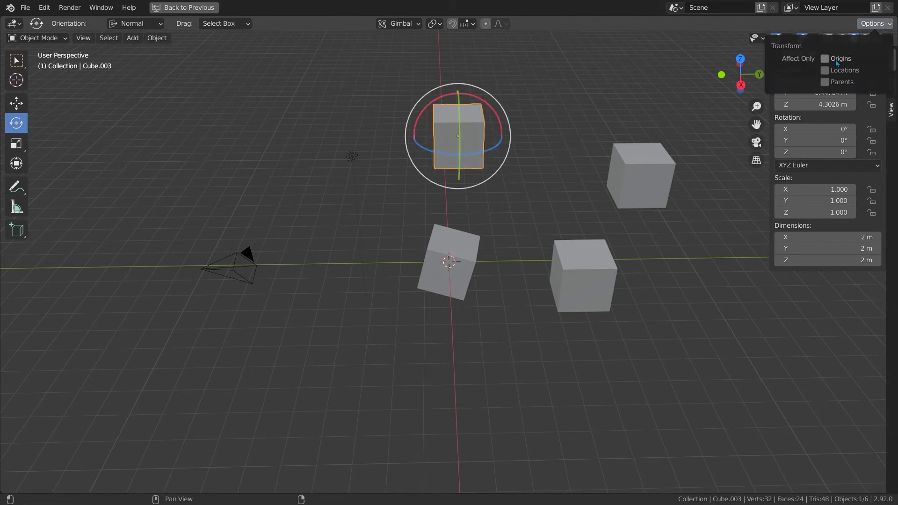
{"action": "left_click", "coordinate": [825, 59]}
{"action": "left_click", "coordinate": [16, 103]}
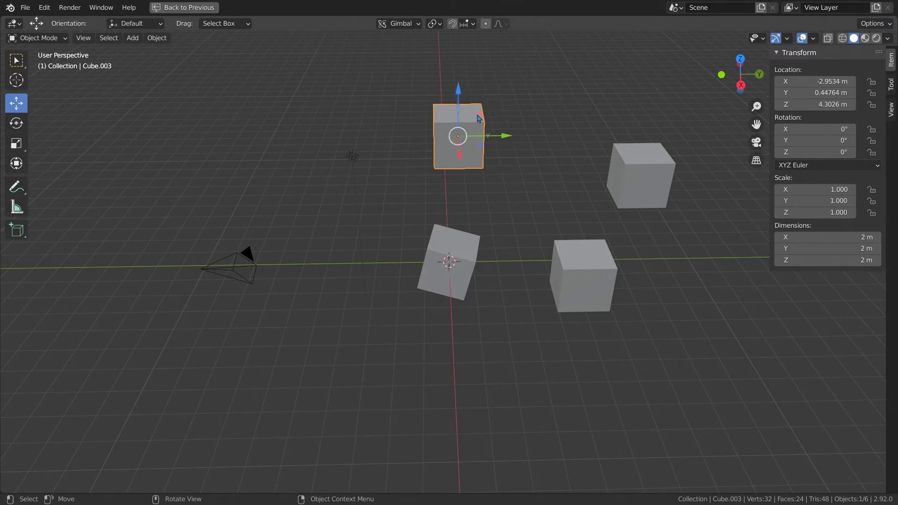
{"action": "left_click_drag", "start_coordinate": [513, 139], "coordinate": [96, 141]}
Select all four cubes and set the transform pivot point to Individual Origins
{"action": "left_click", "coordinate": [419, 90]}
{"action": "left_click_drag", "start_coordinate": [420, 91], "coordinate": [688, 333]}
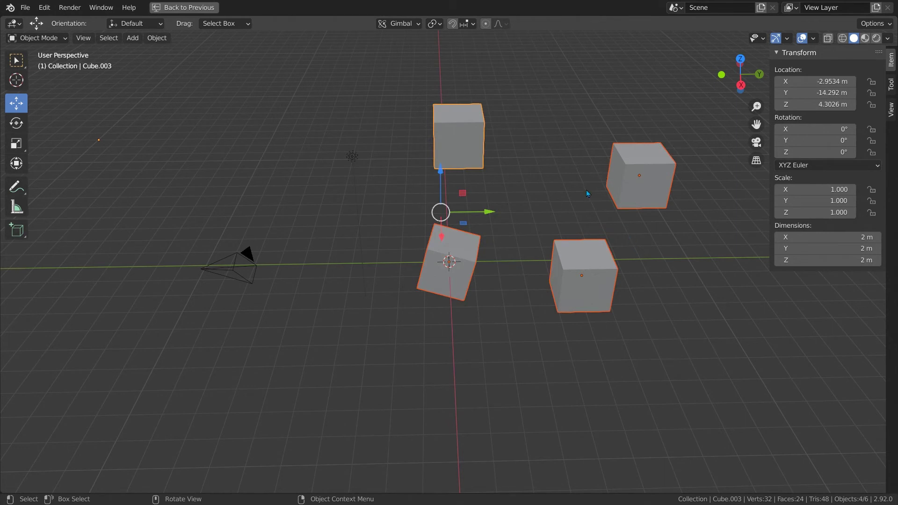
{"action": "left_click", "coordinate": [434, 23]}
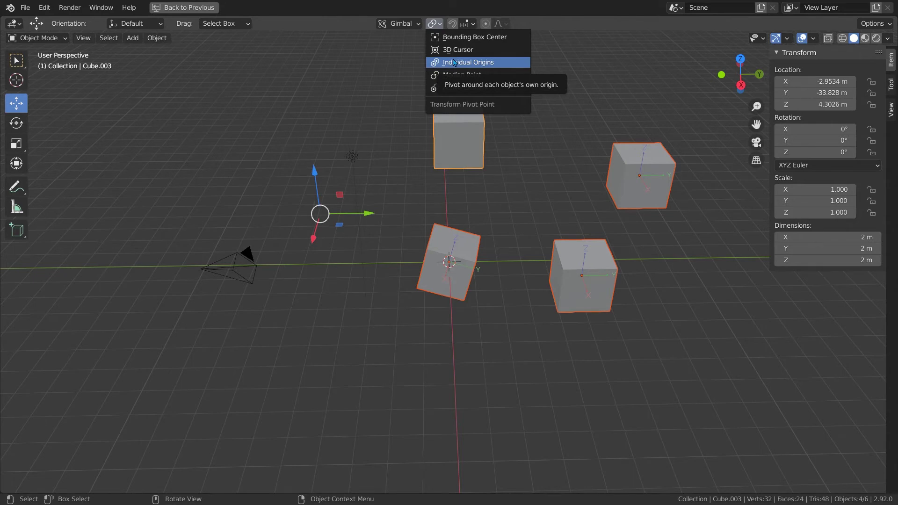
{"action": "left_click", "coordinate": [454, 62]}
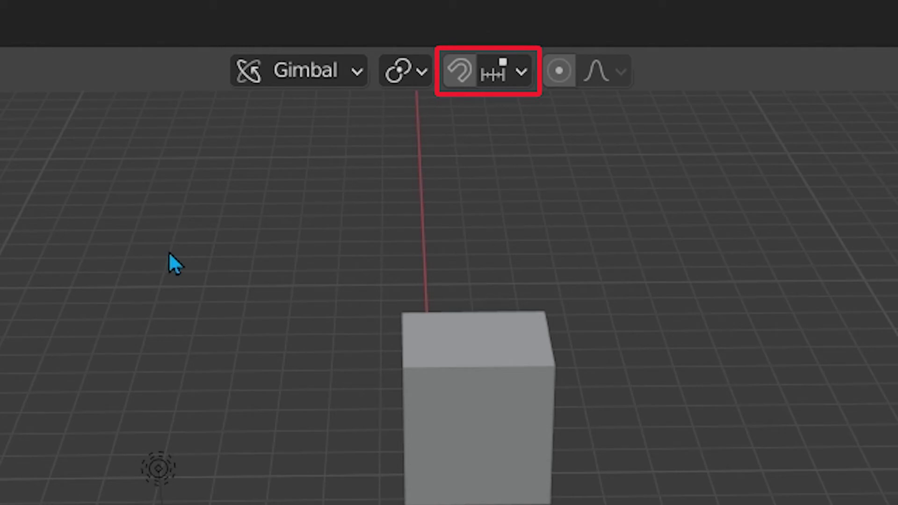
Toggle snapping and look at the snapping options
{"action": "key", "text": "shift+Tab"}
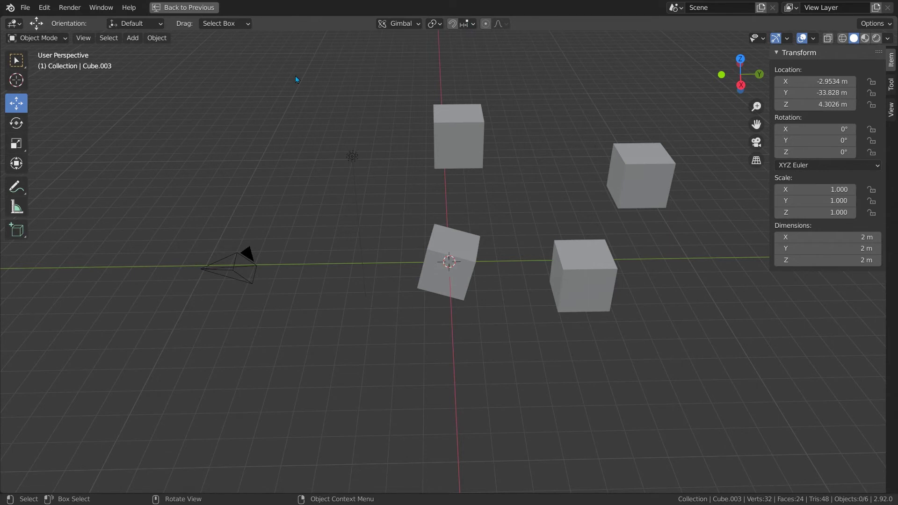
{"action": "left_click", "coordinate": [468, 23]}
Delete every object in the scene and add a plane at the origin
{"action": "key", "text": "a"}
{"action": "key", "text": "Delete"}
{"action": "key", "text": "shift+a"}
{"action": "left_click", "coordinate": [270, 52]}
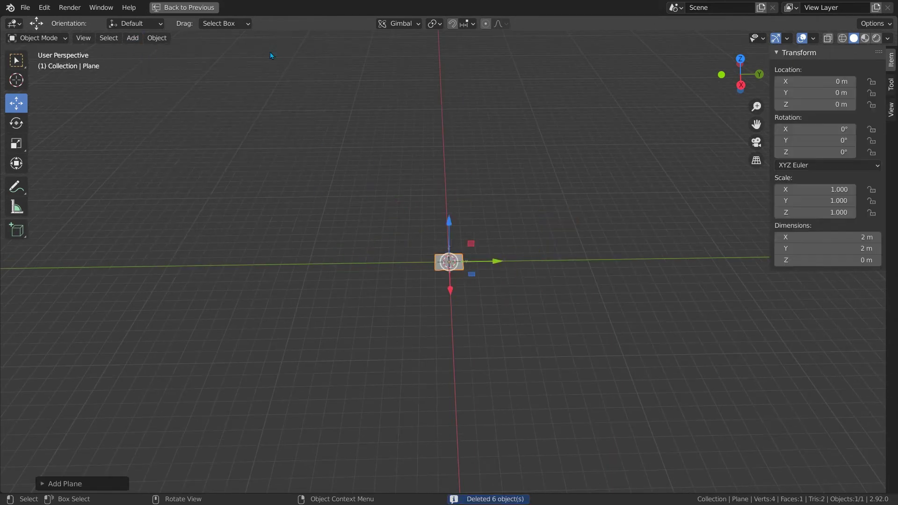
Scale the plane up uniformly by about 15.45 and restore the full workspace layout
{"action": "key", "text": "s"}
{"action": "left_click", "coordinate": [680, 143]}
{"action": "key", "text": "ctrl+space"}
Subdivide the plane into a dense grid with a simple Subdivision Surface modifier and apply it
{"action": "left_click", "coordinate": [751, 321]}
{"action": "left_click", "coordinate": [828, 216]}
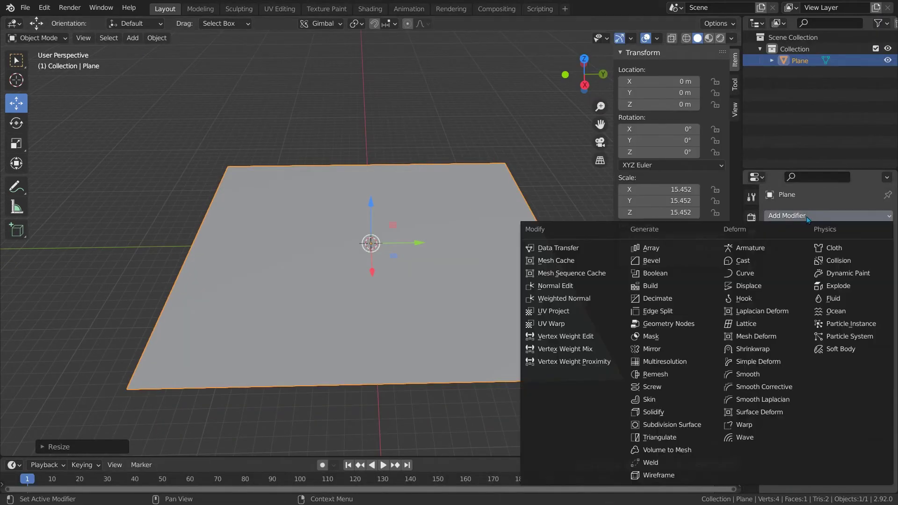
{"action": "left_click", "coordinate": [664, 427]}
{"action": "left_click", "coordinate": [859, 252]}
{"action": "key", "text": "ctrl+a"}
Maximize the viewport, put the plane in Edit Mode and enable proportional editing
{"action": "key", "text": "Tab"}
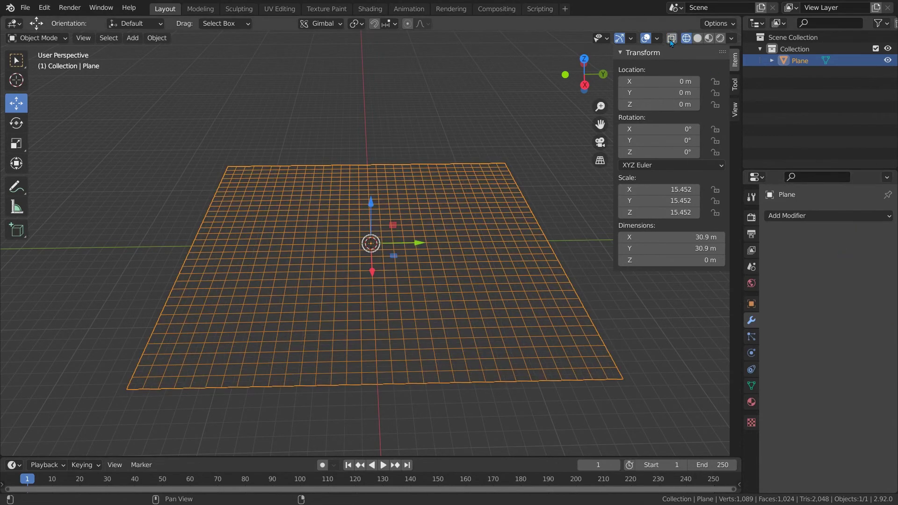
{"action": "key", "text": "Tab"}
{"action": "key", "text": "ctrl+space"}
{"action": "key", "text": "Tab"}
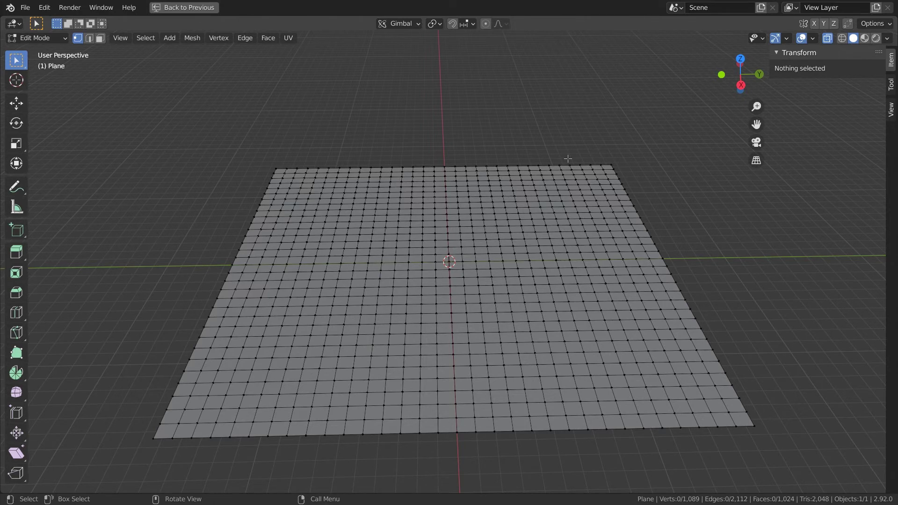
{"action": "key", "text": "o"}
Try moving a single vertex near the plane's centre along Z with the proportional size enlarged to 13.11
{"action": "left_click", "coordinate": [527, 254]}
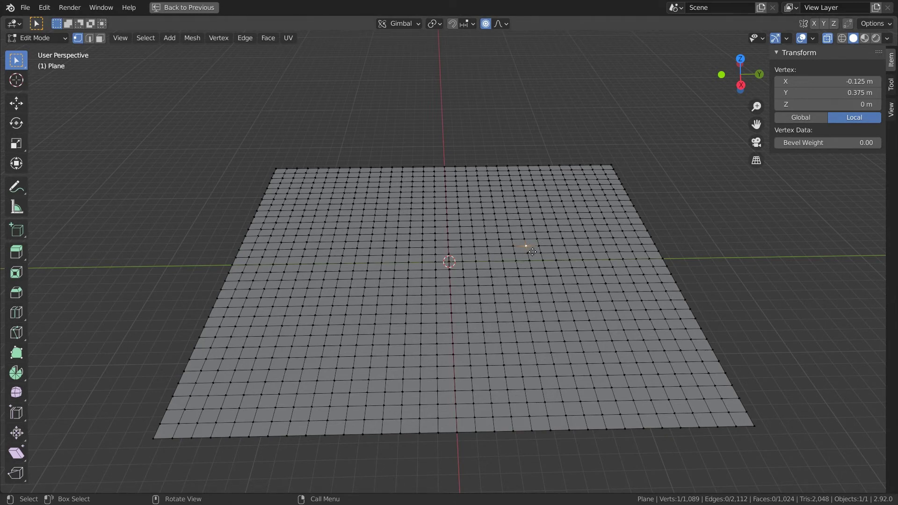
{"action": "key", "text": "g"}
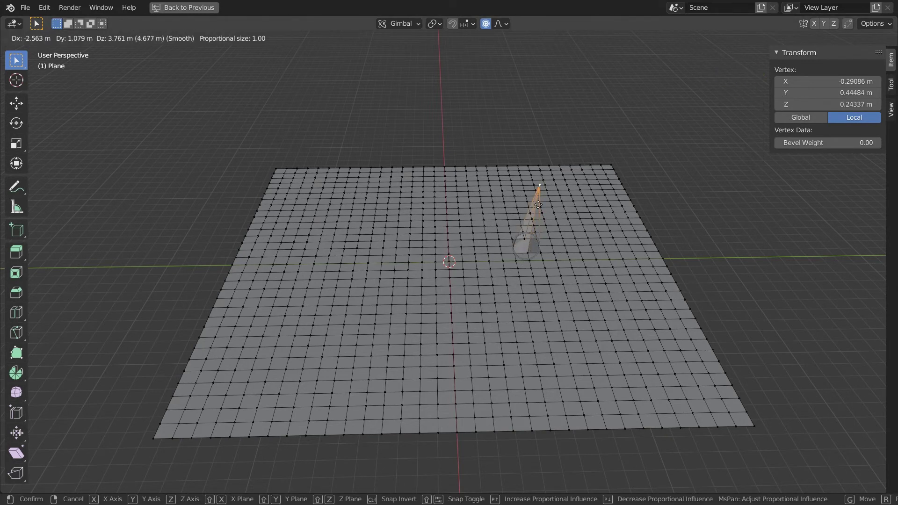
{"action": "key", "text": "z"}
{"action": "scroll", "coordinate": [538, 206], "scroll_direction": "down", "scroll_amount": 20}
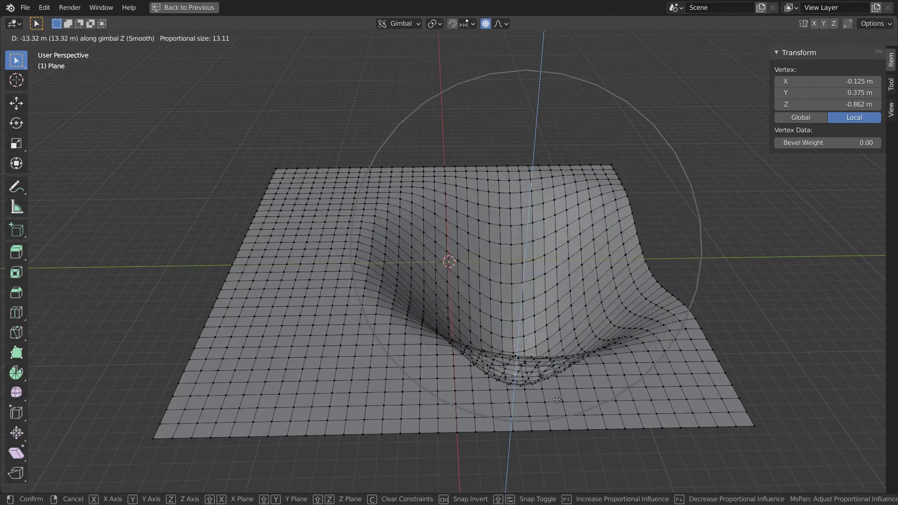
{"action": "key", "text": "Escape"}
Try raising a vertex at the plane's centre along Z with Smooth proportional falloff
{"action": "key", "text": "g"}
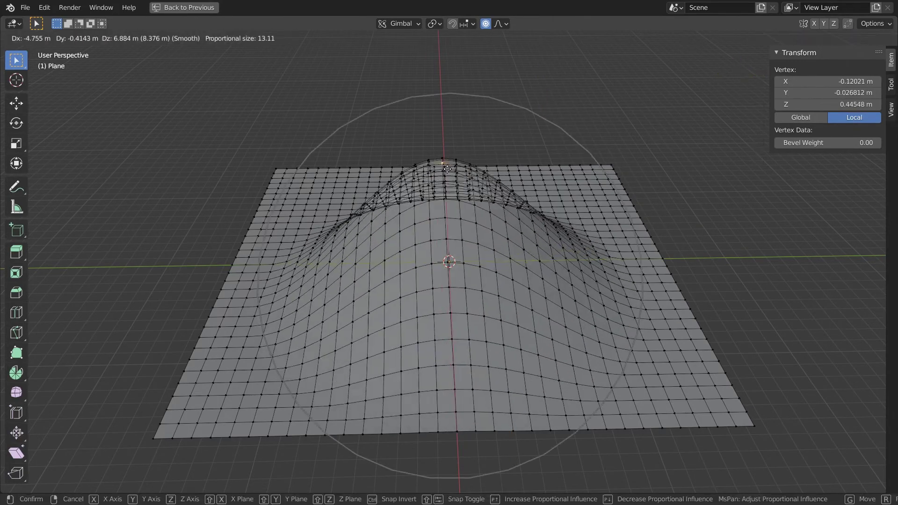
{"action": "key", "text": "z"}
{"action": "left_click", "coordinate": [447, 164]}
{"action": "middle_click_drag", "start_coordinate": [447, 164], "coordinate": [547, 164]}
{"action": "key", "text": "alt+a"}
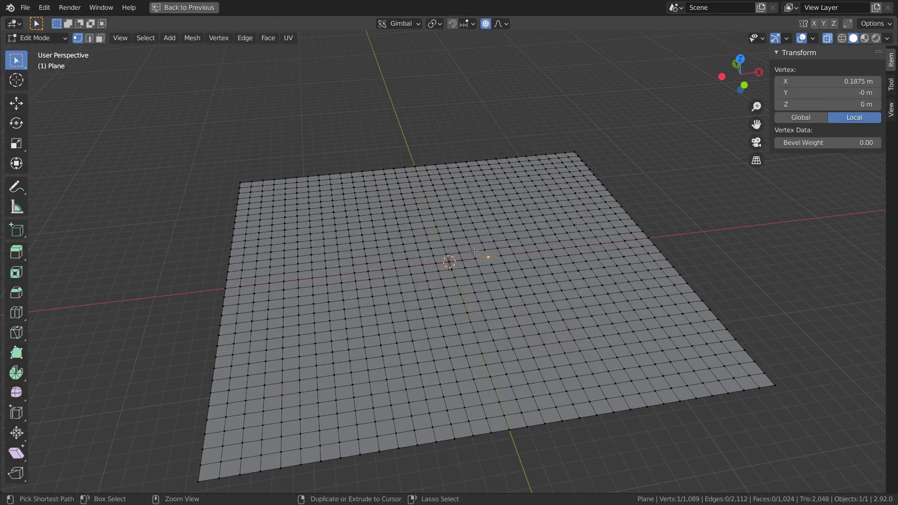
Raise the plane's centre vertex with Sphere falloff, undo it, and form jagged terrain with Random falloff instead
{"action": "left_click", "coordinate": [502, 23]}
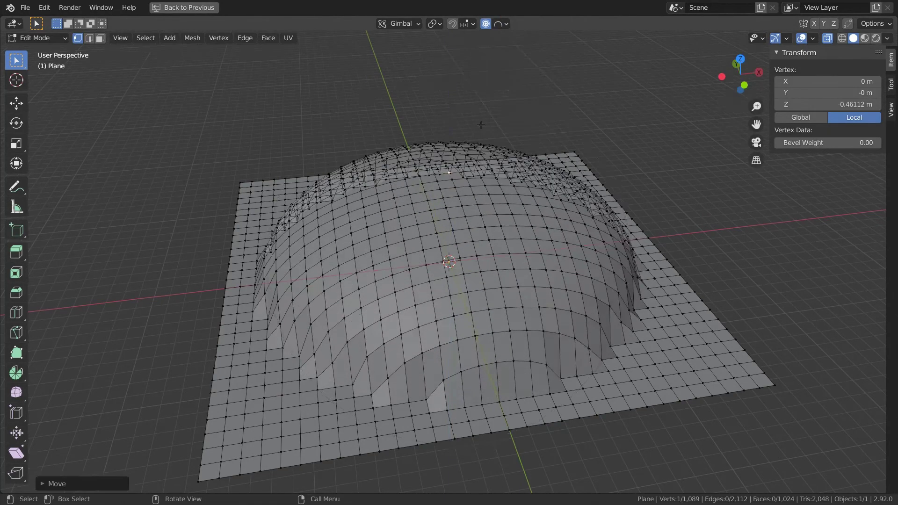
{"action": "key", "text": "ctrl+z"}
{"action": "left_click", "coordinate": [501, 24]}
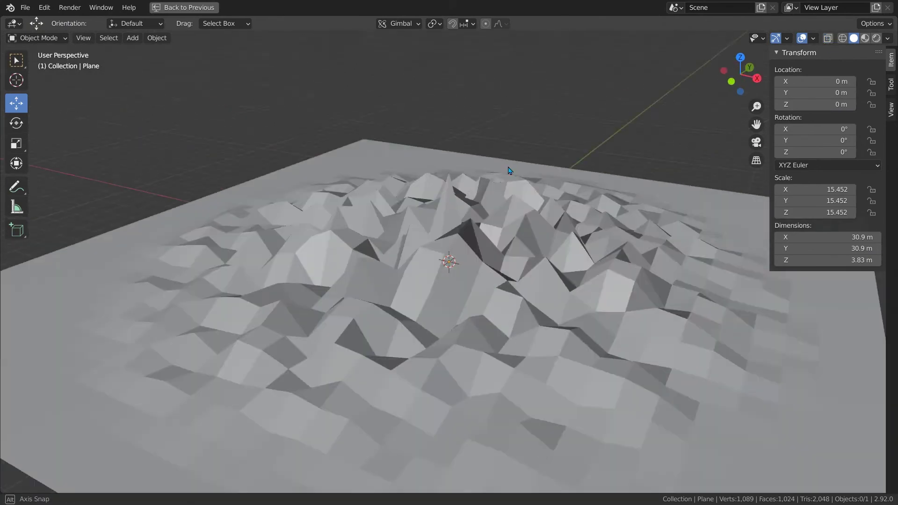
Select the middle cube of the five-cube row and enable proportional editing with Sharp falloff
{"action": "scroll", "coordinate": [510, 169], "scroll_direction": "down", "scroll_amount": 6}
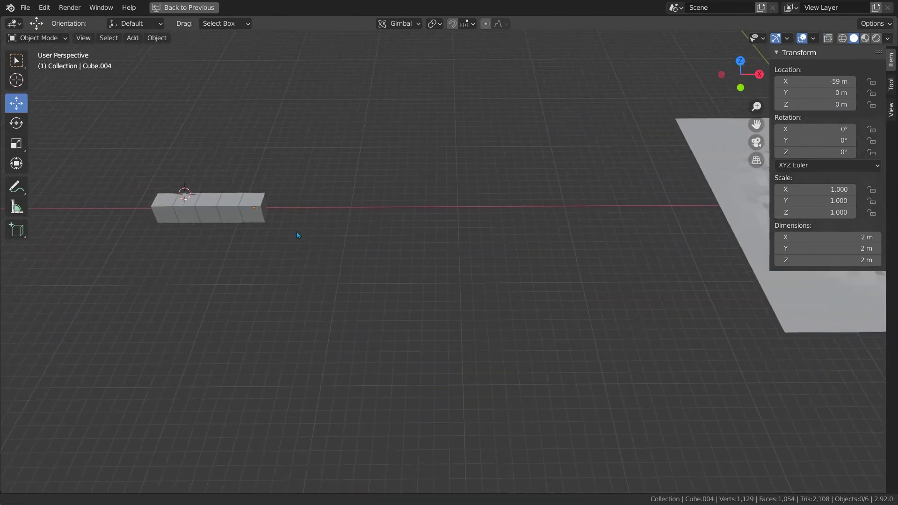
{"action": "middle_click_drag", "start_coordinate": [298, 235], "coordinate": [499, 245], "text": "shift"}
{"action": "left_click", "coordinate": [465, 228]}
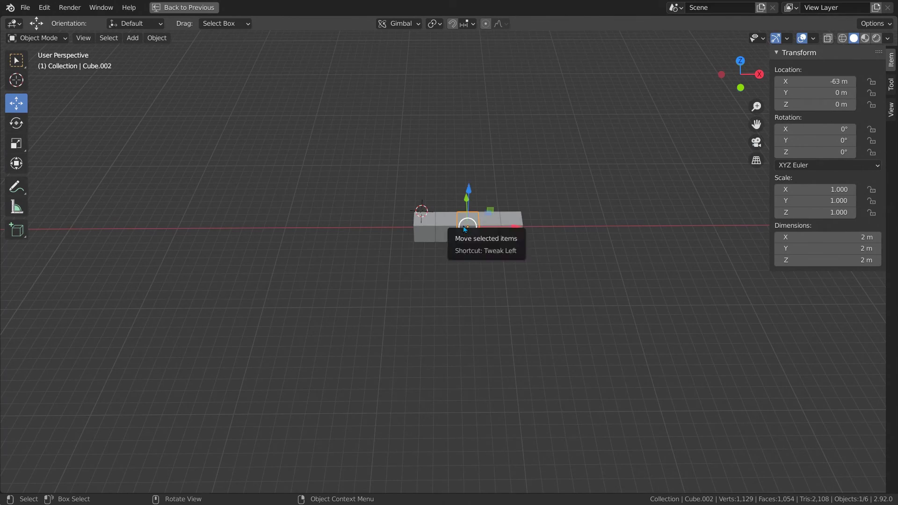
{"action": "left_click", "coordinate": [485, 24]}
{"action": "left_click", "coordinate": [501, 24]}
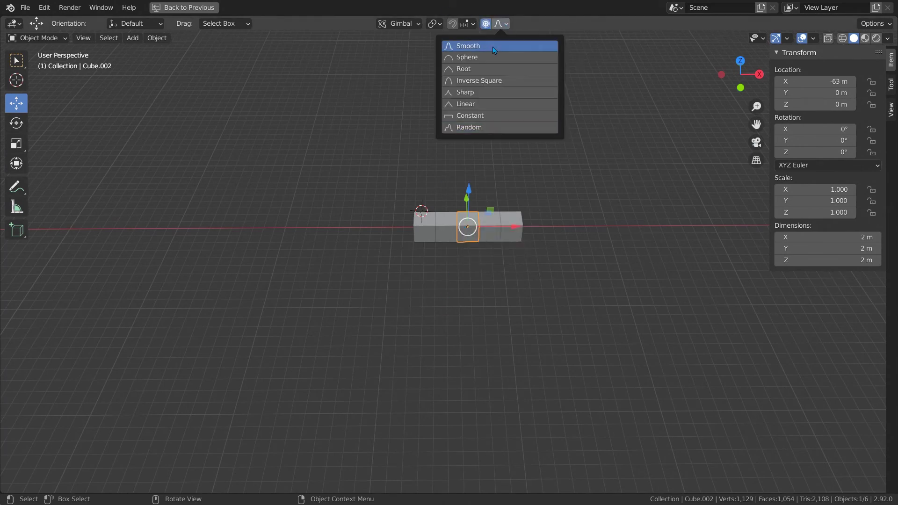
{"action": "left_click", "coordinate": [467, 45]}
{"action": "left_click", "coordinate": [502, 24]}
{"action": "left_click", "coordinate": [477, 93]}
Move the middle cube along Y to about -5.85 m, pulling its neighbours along with proportional editing
{"action": "key", "text": "g"}
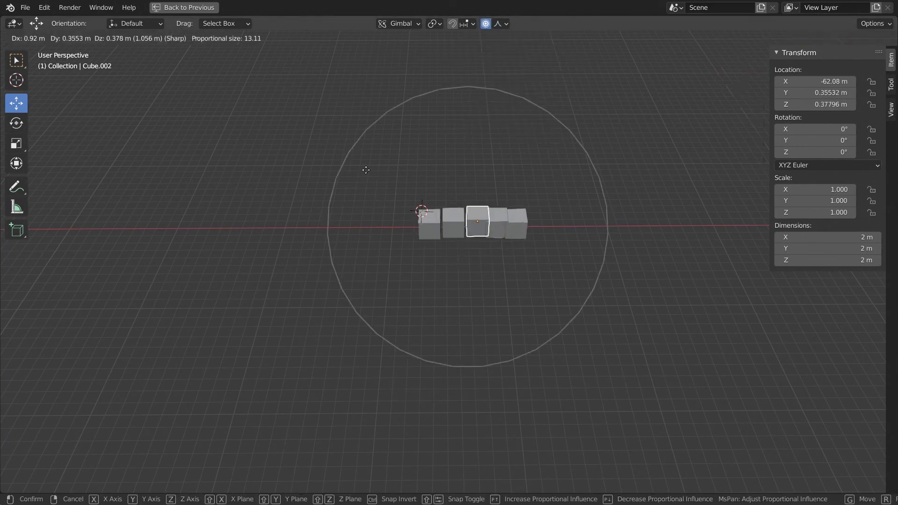
{"action": "key", "text": "z"}
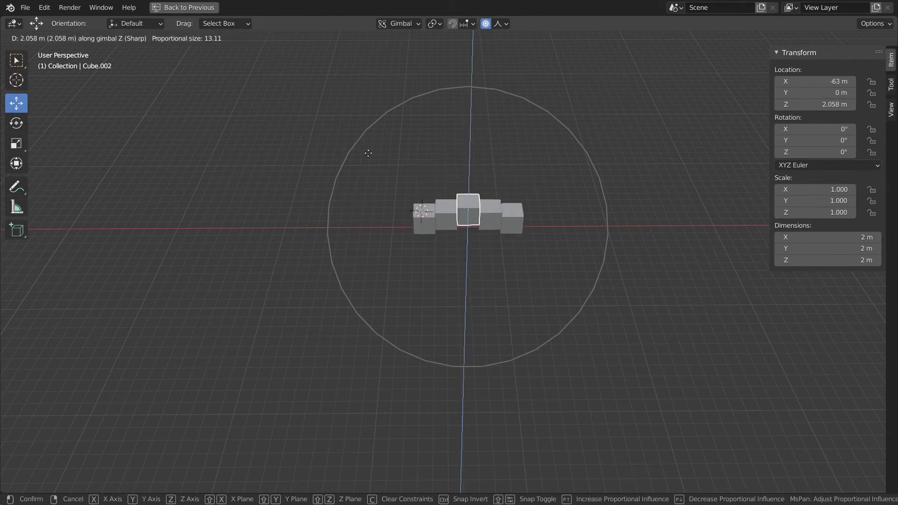
{"action": "key", "text": "x"}
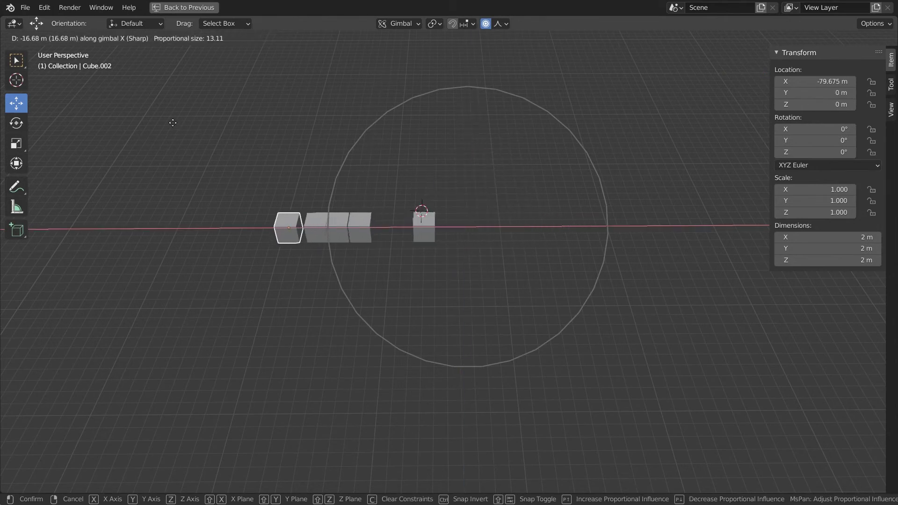
{"action": "key", "text": "y"}
{"action": "left_click", "coordinate": [396, 171]}
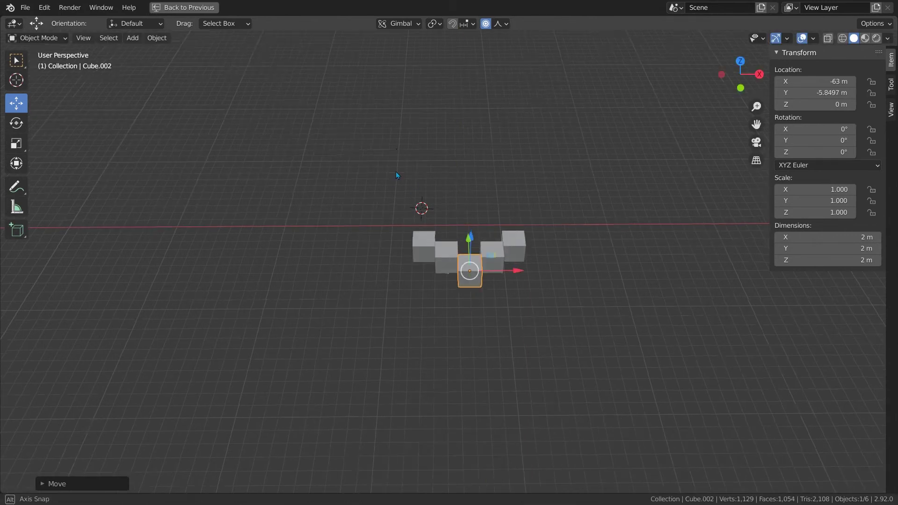
Look at the object type visibility settings and the viewport gizmo options
{"action": "middle_click_drag", "start_coordinate": [396, 171], "coordinate": [541, 281]}
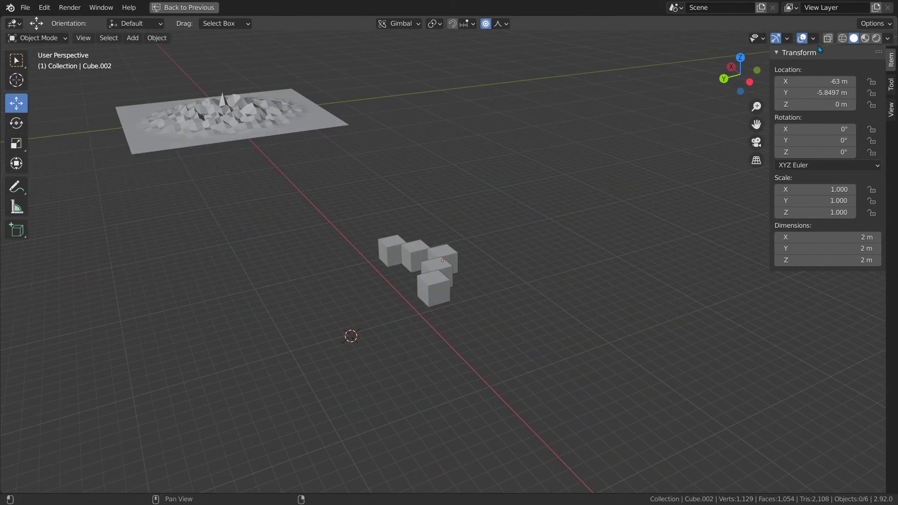
{"action": "left_click", "coordinate": [755, 39]}
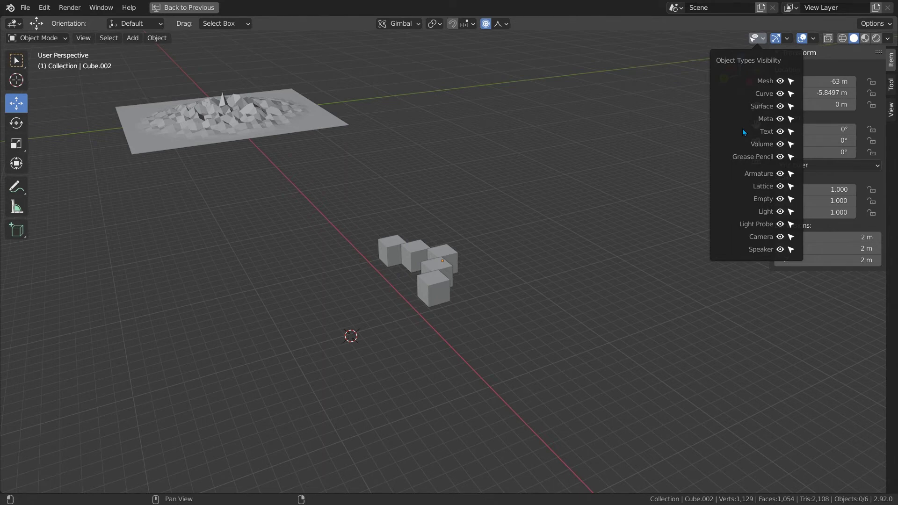
{"action": "left_click", "coordinate": [788, 38]}
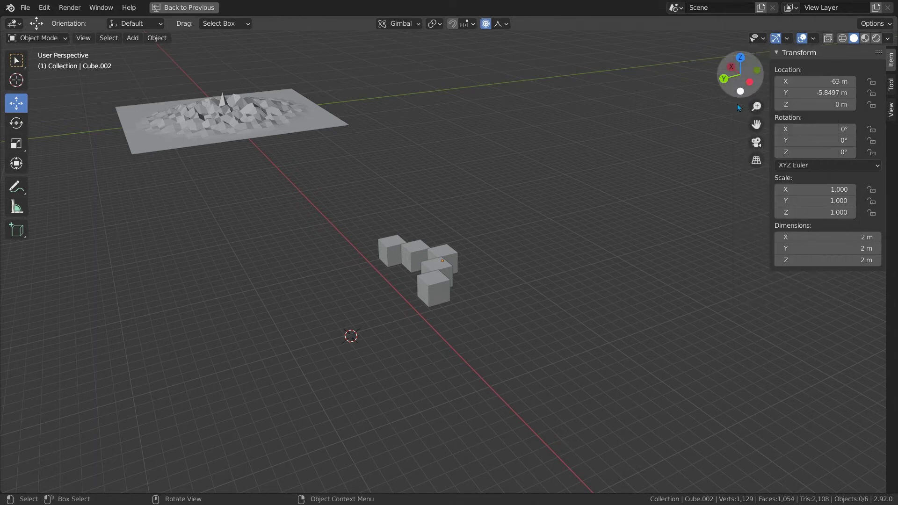
Hide the Navigate gizmo in the viewport gizmo settings
{"action": "left_click", "coordinate": [788, 38]}
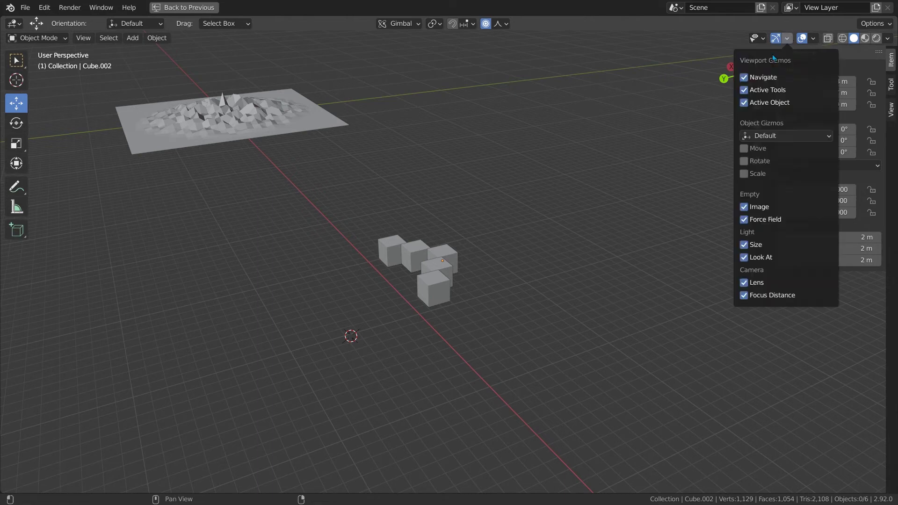
{"action": "left_click", "coordinate": [745, 77]}
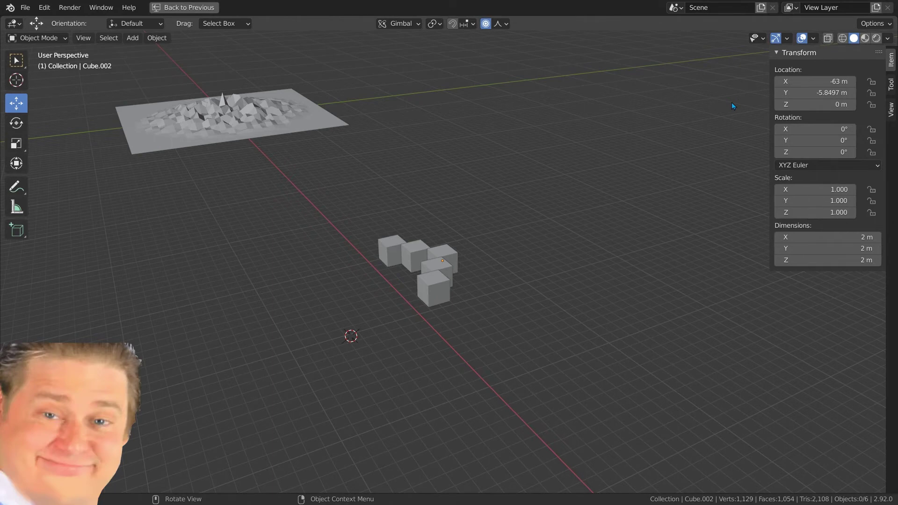
{"action": "left_click", "coordinate": [788, 39]}
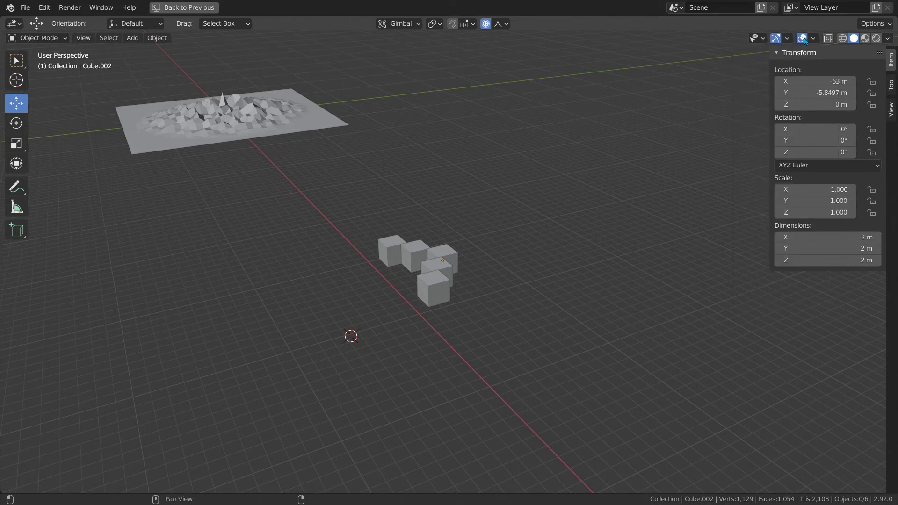
{"action": "left_click", "coordinate": [788, 39]}
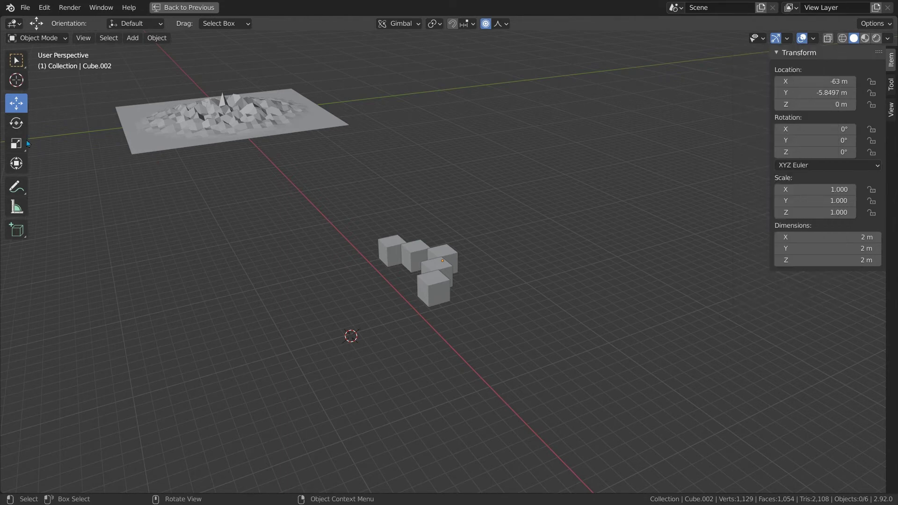
Select the cube nearest the terrain plane and switch it to Edit Mode
{"action": "left_click", "coordinate": [392, 249]}
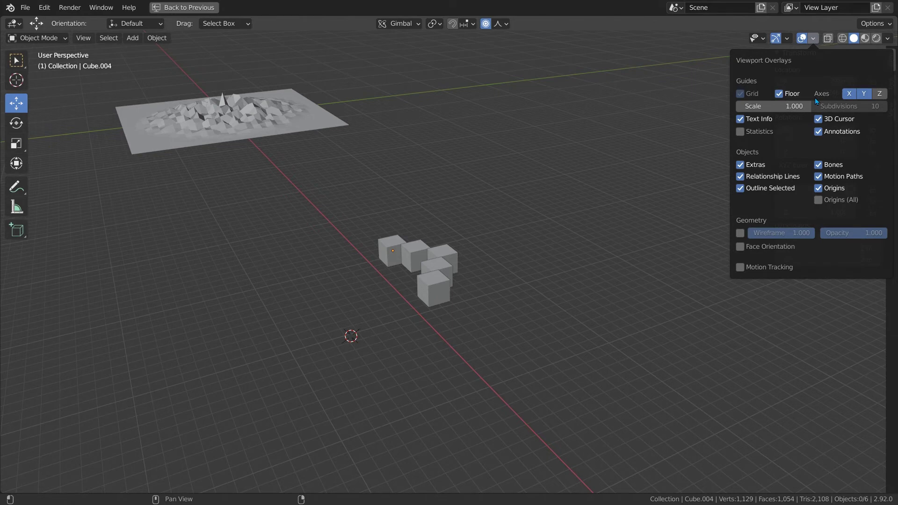
{"action": "left_click", "coordinate": [37, 38]}
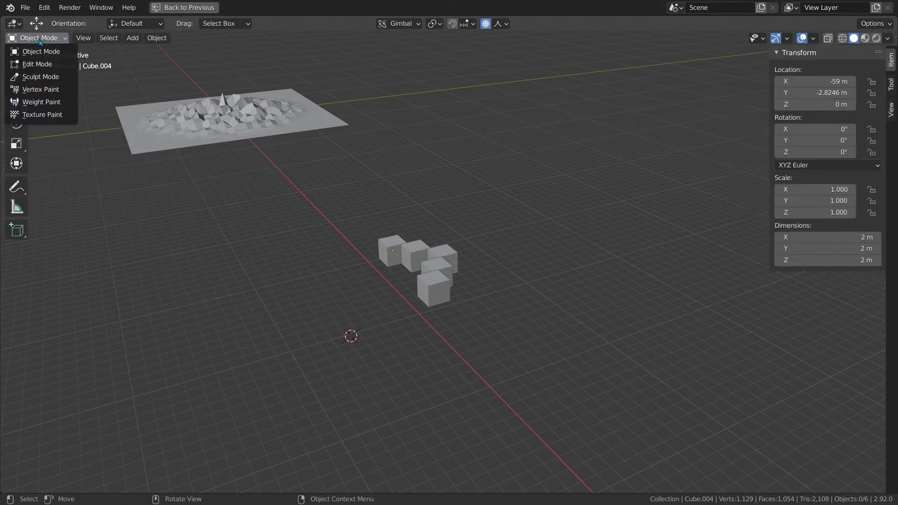
{"action": "left_click", "coordinate": [42, 65]}
Toggle the floor grid overlay off and on, and display the Z axis line through the terrain plane
{"action": "left_click", "coordinate": [814, 38]}
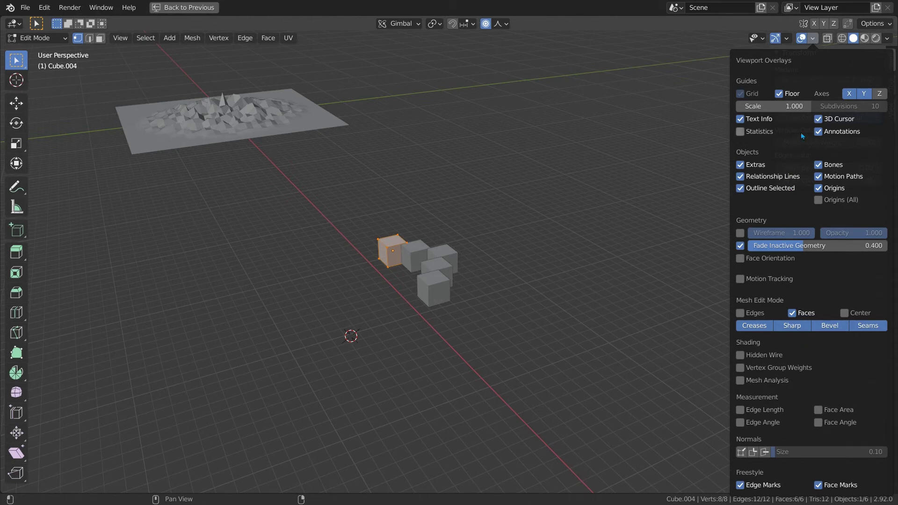
{"action": "left_click", "coordinate": [780, 94]}
{"action": "left_click", "coordinate": [779, 95]}
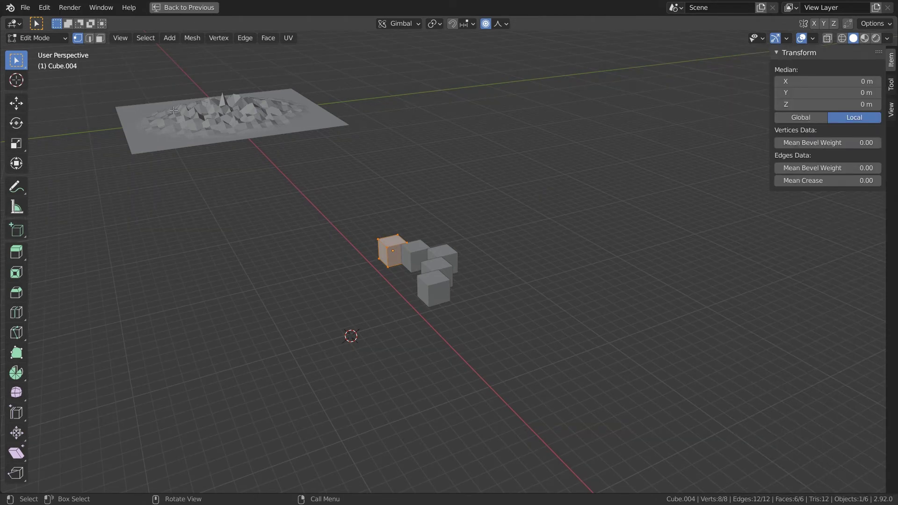
{"action": "left_click", "coordinate": [813, 39]}
{"action": "left_click", "coordinate": [879, 95]}
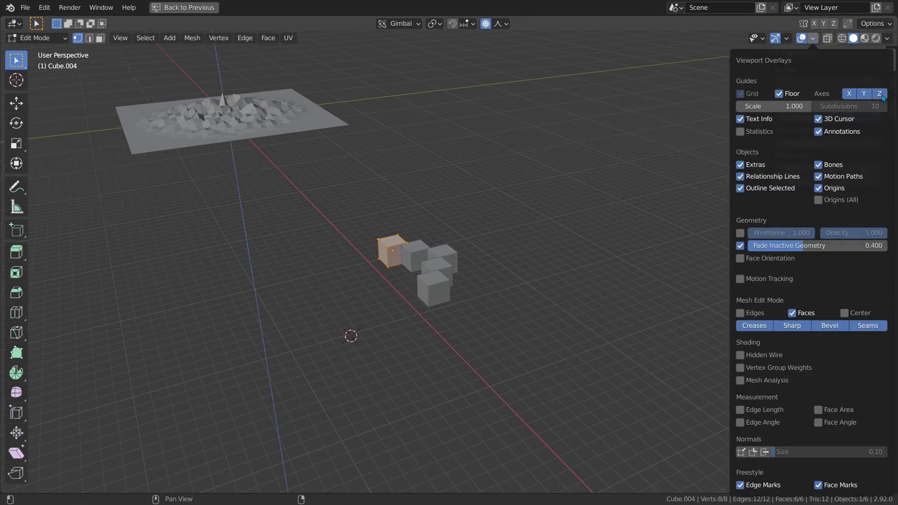
{"action": "middle_click_drag", "start_coordinate": [281, 156], "coordinate": [530, 361], "text": "shift"}
{"action": "scroll", "coordinate": [442, 256], "scroll_direction": "up", "scroll_amount": 3}
{"action": "key", "text": "KP_Decimal"}
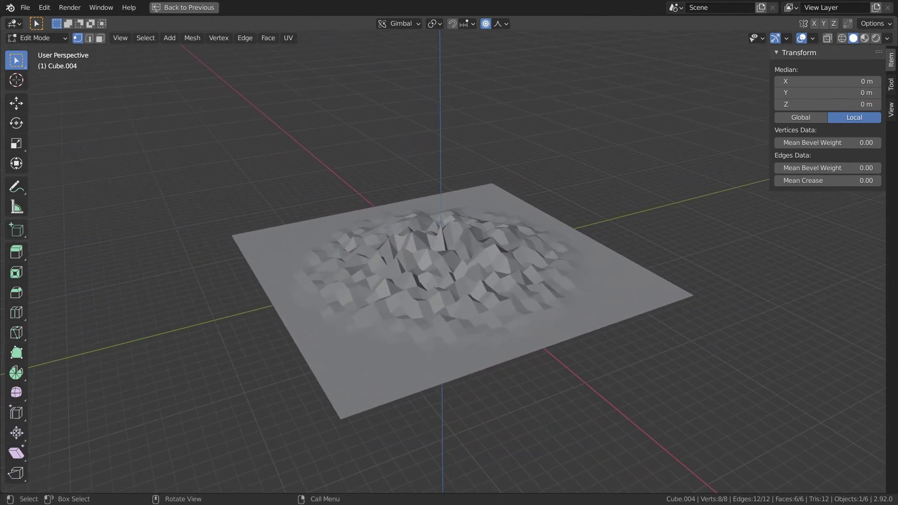
Toggle the Edge Length, Edge Angle, Face Angle and Face Area measurement overlays
{"action": "left_click", "coordinate": [813, 38]}
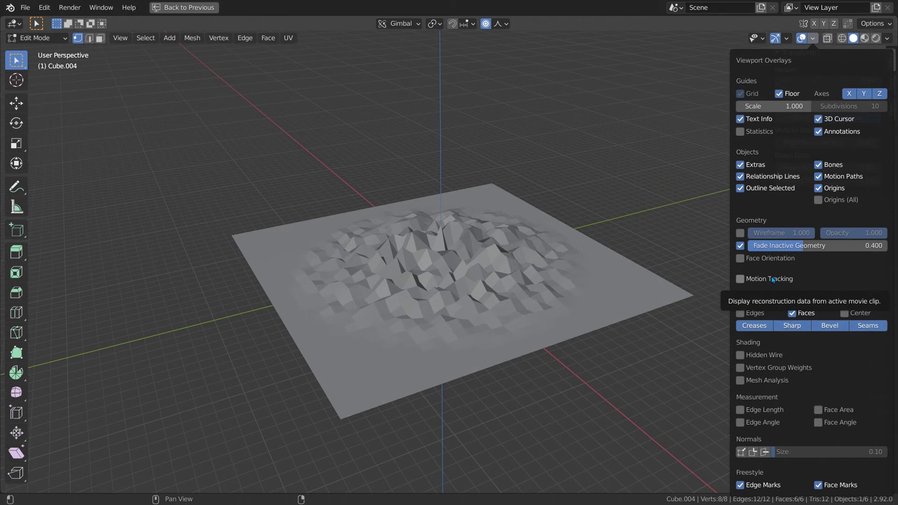
{"action": "left_click", "coordinate": [740, 409]}
{"action": "left_click", "coordinate": [740, 422]}
{"action": "left_click", "coordinate": [818, 422]}
{"action": "left_click", "coordinate": [819, 409]}
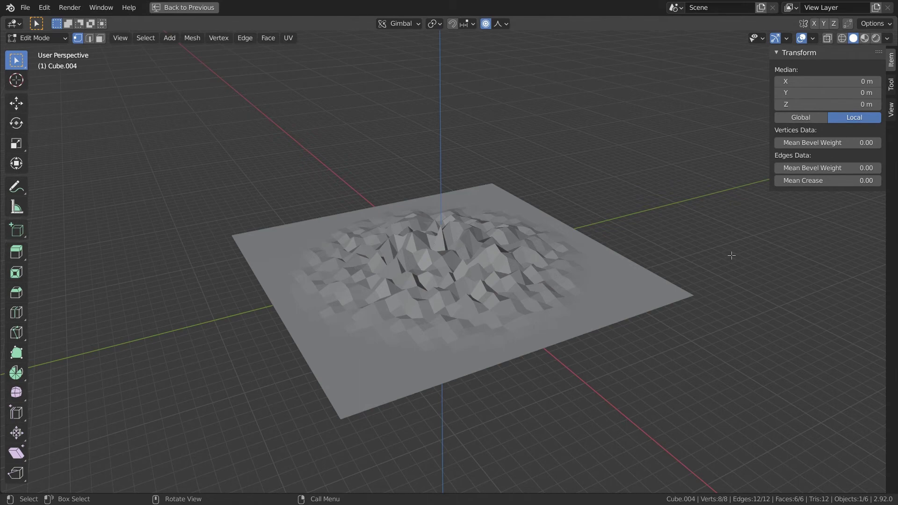
Switch the cube's median coordinates to Global and hide the sidebar
{"action": "left_click", "coordinate": [798, 125]}
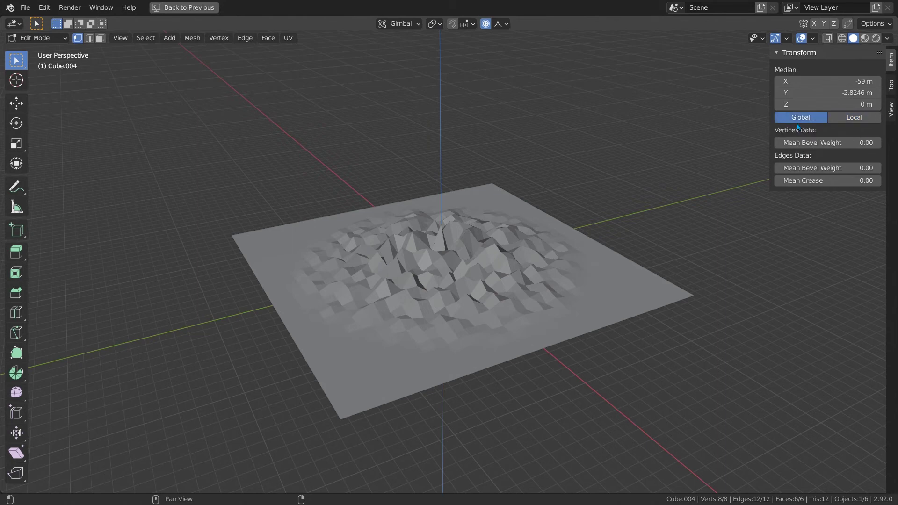
{"action": "key", "text": "n"}
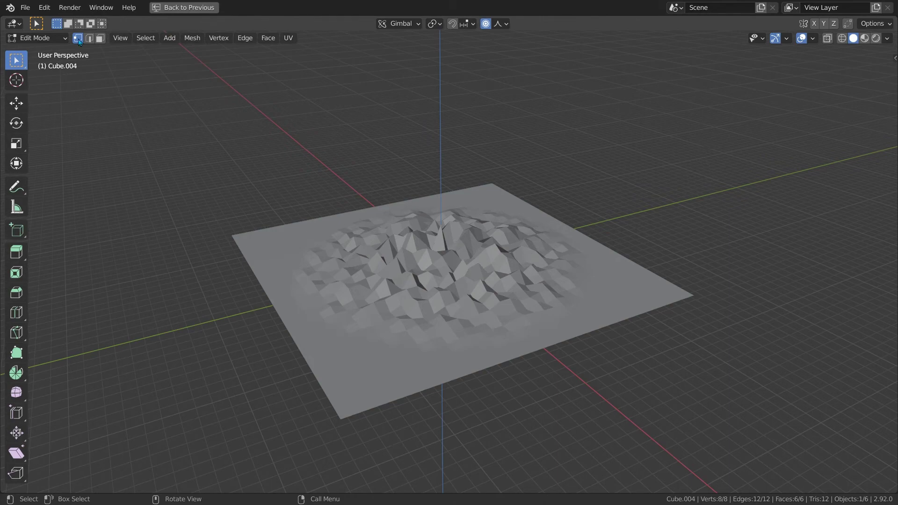
Return to Object Mode and select the terrain plane
{"action": "key", "text": "Tab"}
{"action": "left_click", "coordinate": [529, 262]}
{"action": "scroll", "coordinate": [452, 286], "scroll_direction": "up", "scroll_amount": 2}
{"action": "scroll", "coordinate": [453, 286], "scroll_direction": "up", "scroll_amount": 3}
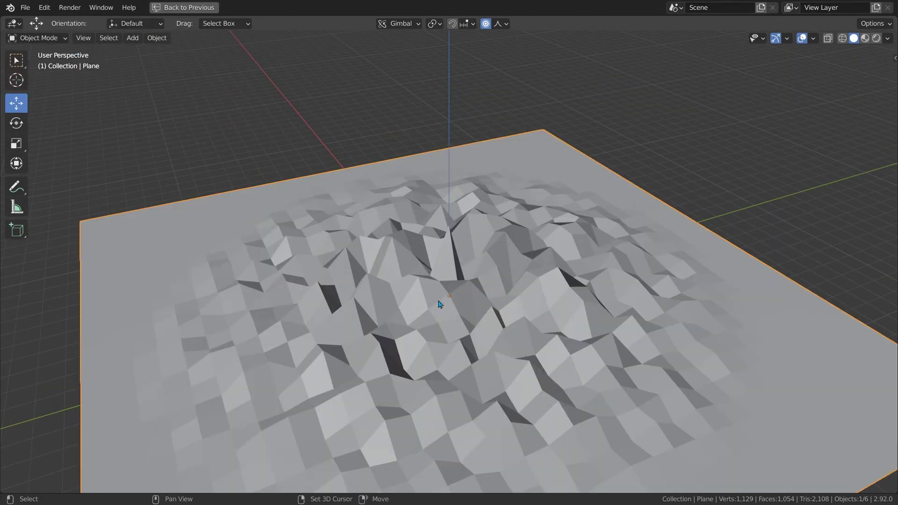
Enter Edit Mode on the terrain plane and raise its centre vertex about 8 m along Z with smooth proportional editing
{"action": "scroll", "coordinate": [452, 287], "scroll_direction": "down", "scroll_amount": 3}
{"action": "key", "text": "Tab"}
{"action": "key", "text": "g"}
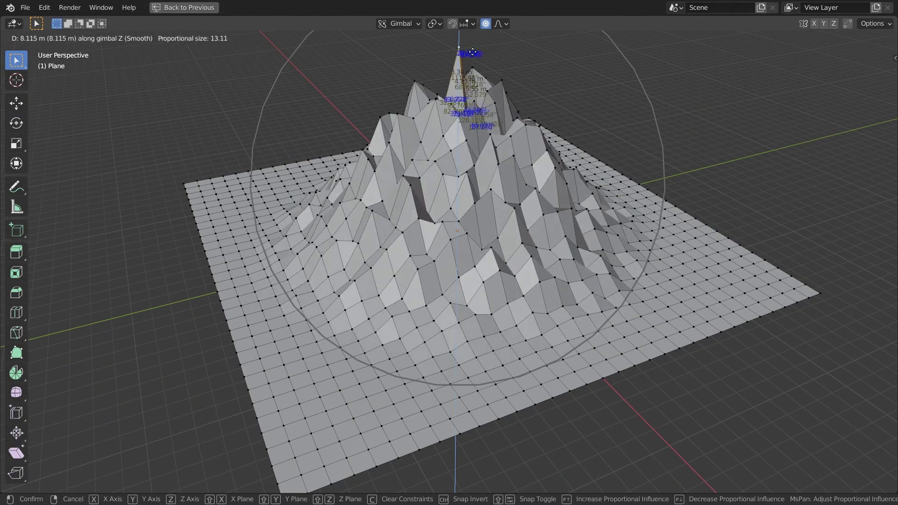
{"action": "left_click", "coordinate": [458, 93]}
{"action": "scroll", "coordinate": [274, 108], "scroll_direction": "down", "scroll_amount": 2}
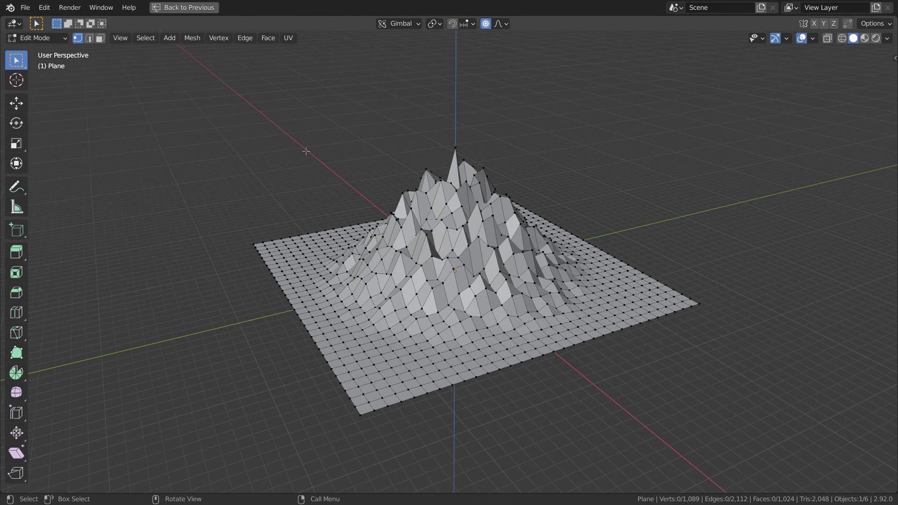
Box-select the whole terrain mesh in solid view, and repeat the box selection with X-Ray enabled
{"action": "left_click_drag", "start_coordinate": [205, 105], "coordinate": [762, 436]}
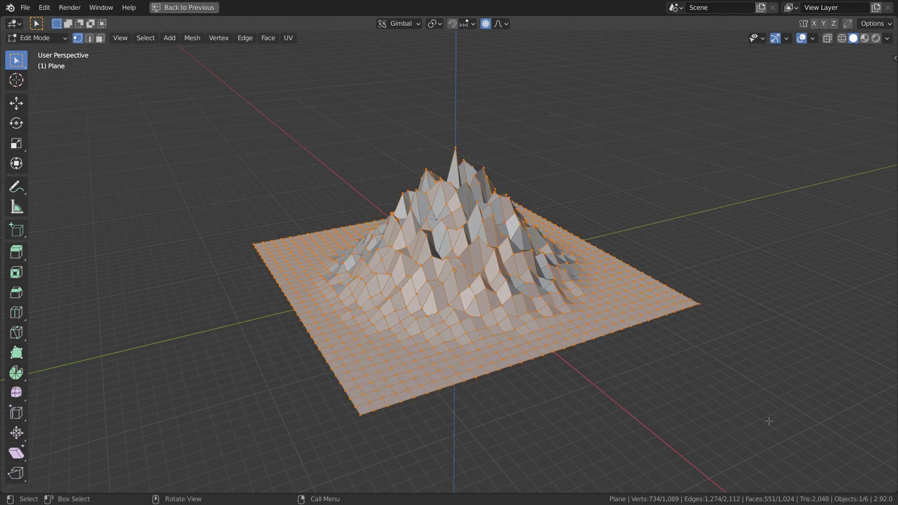
{"action": "middle_click_drag", "start_coordinate": [769, 421], "coordinate": [495, 296]}
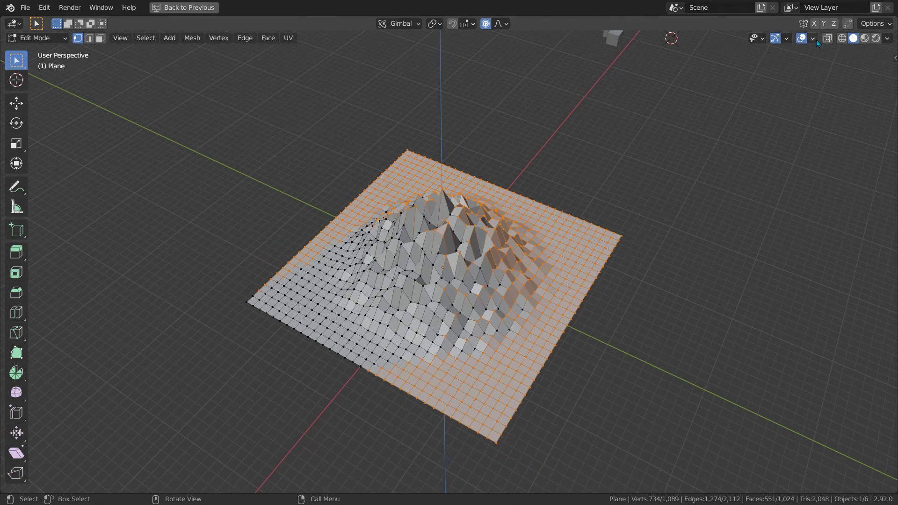
{"action": "left_click", "coordinate": [827, 38]}
{"action": "left_click_drag", "start_coordinate": [206, 111], "coordinate": [731, 466]}
{"action": "middle_click_drag", "start_coordinate": [731, 466], "coordinate": [605, 287]}
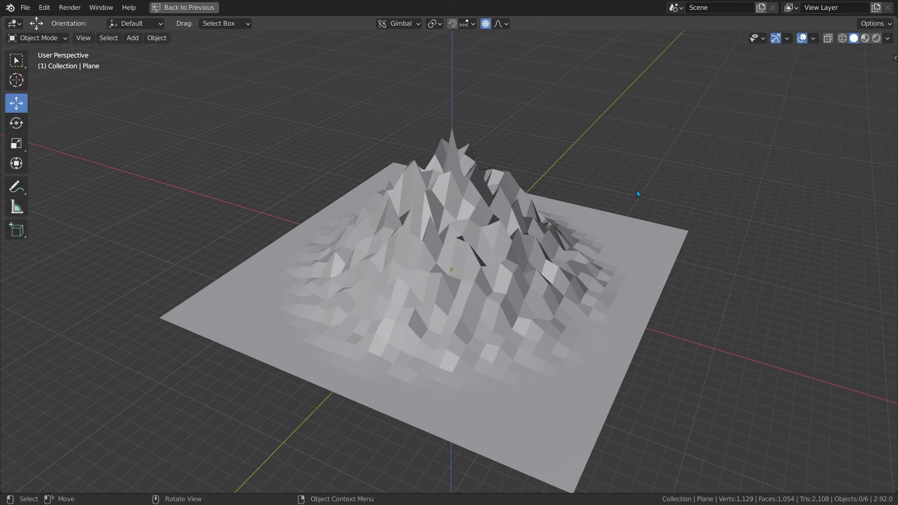
Switch the viewport to wireframe shading and set the wire color to Random
{"action": "scroll", "coordinate": [638, 192], "scroll_direction": "down", "scroll_amount": 1}
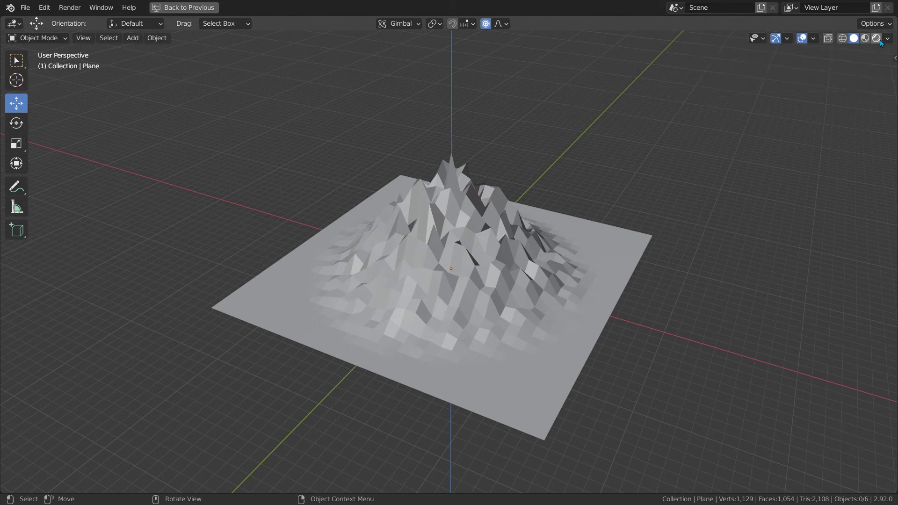
{"action": "key", "text": "shift+z"}
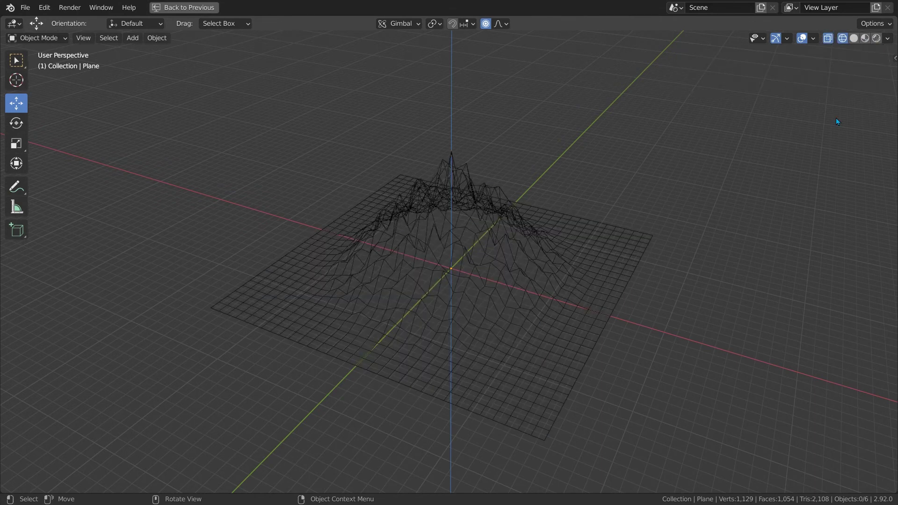
{"action": "left_click", "coordinate": [888, 39]}
{"action": "left_click", "coordinate": [866, 93]}
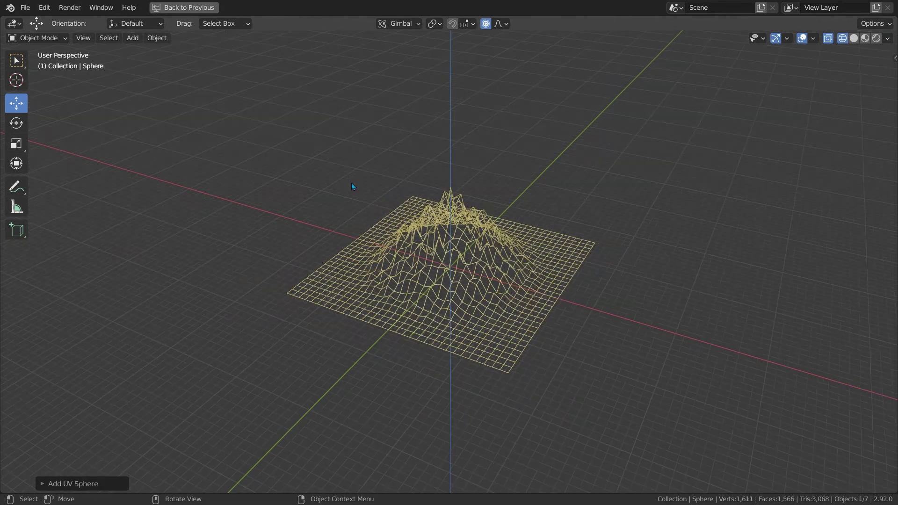
Inspect the randomly colored wireframes of the small cubes and the sphere up close
{"action": "key", "text": "g"}
{"action": "key", "text": "Escape"}
{"action": "middle_click_drag", "start_coordinate": [557, 219], "coordinate": [725, 201]}
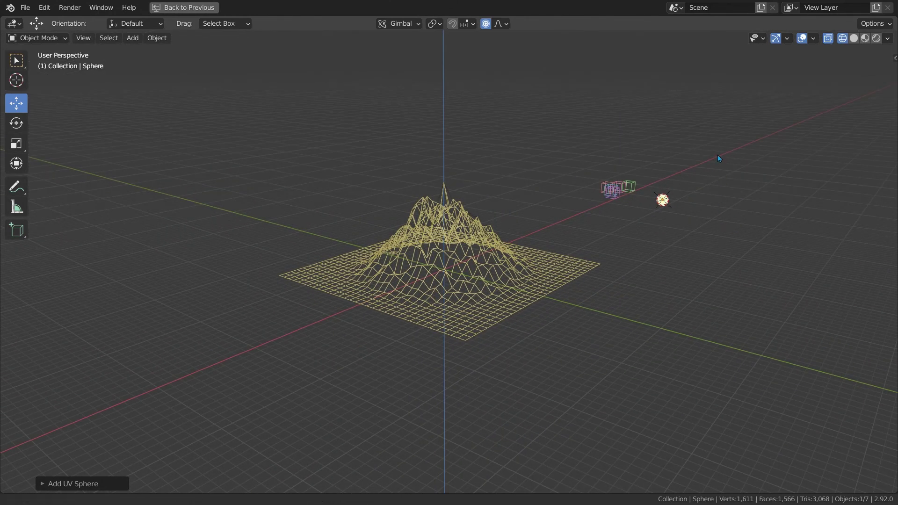
{"action": "middle_click_drag", "start_coordinate": [717, 155], "coordinate": [458, 255], "text": "shift"}
{"action": "scroll", "coordinate": [472, 252], "scroll_direction": "up", "scroll_amount": 10}
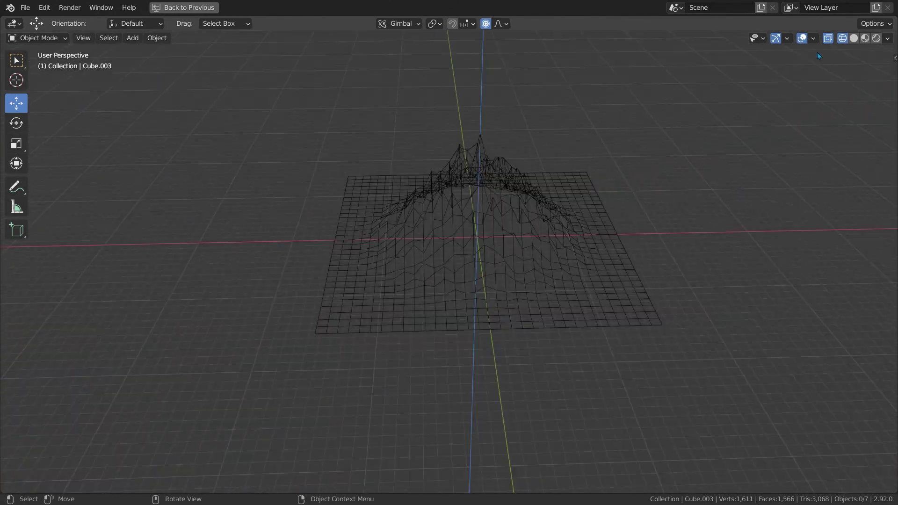
Return the viewport to Solid shading and choose a different Studio light for the scene
{"action": "left_click", "coordinate": [854, 38]}
{"action": "mouse_move", "coordinate": [314, 198]}
{"action": "middle_mouse_down"}
{"action": "mouse_move", "coordinate": [358, 212]}
{"action": "mouse_move", "coordinate": [519, 213]}
{"action": "middle_mouse_up"}
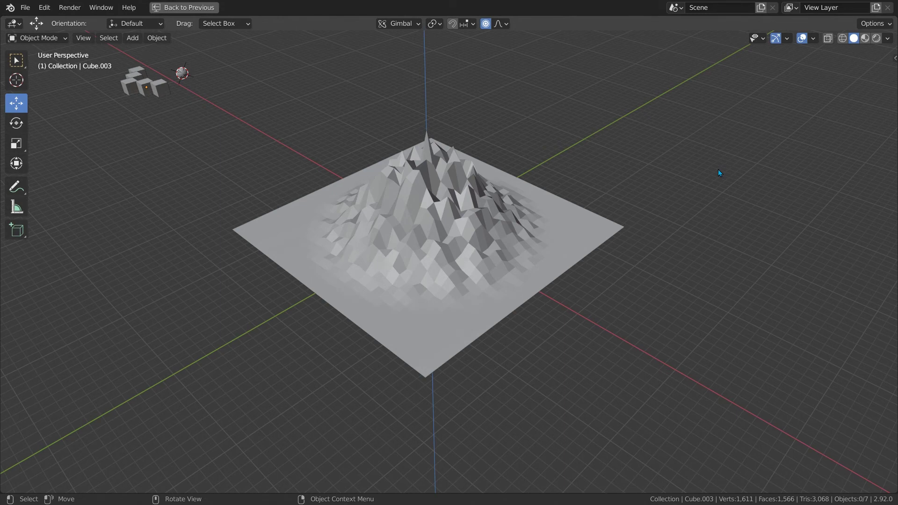
{"action": "left_click", "coordinate": [887, 38]}
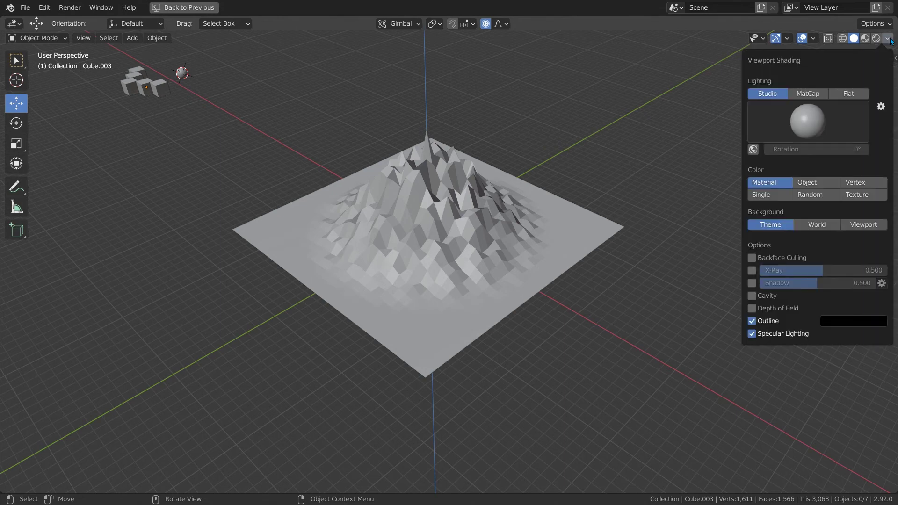
{"action": "left_click", "coordinate": [813, 121]}
{"action": "left_click", "coordinate": [708, 164]}
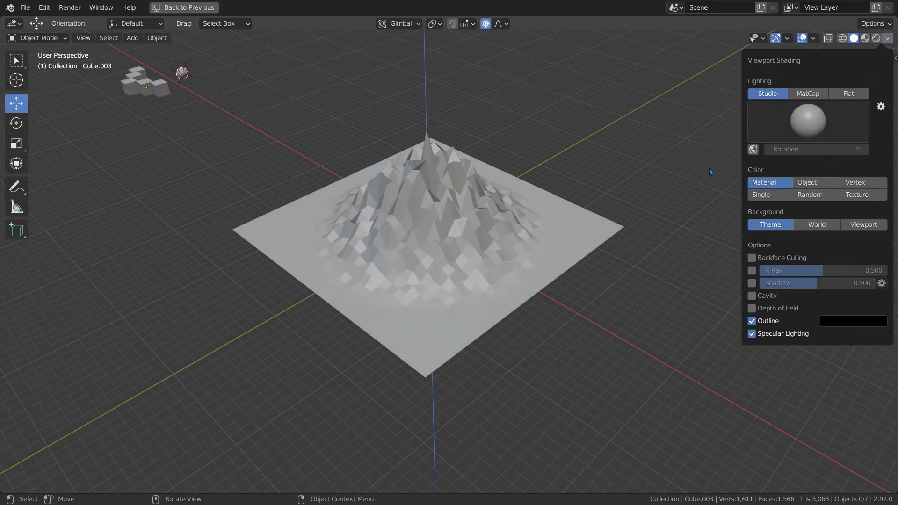
Set the solid shading's lighting to MatCap and apply the glossy red matcap
{"action": "left_click", "coordinate": [824, 96]}
{"action": "left_click", "coordinate": [814, 128]}
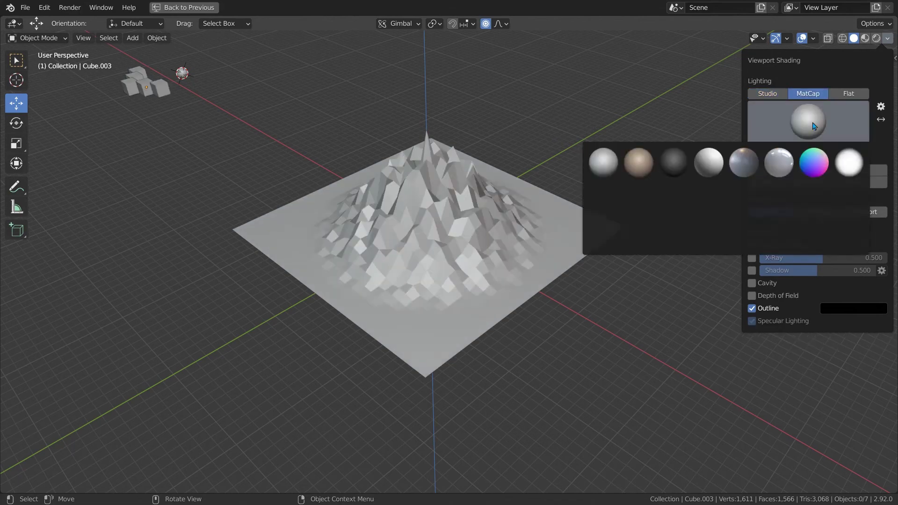
{"action": "left_click", "coordinate": [814, 196]}
{"action": "middle_click_drag", "start_coordinate": [674, 193], "coordinate": [561, 191]}
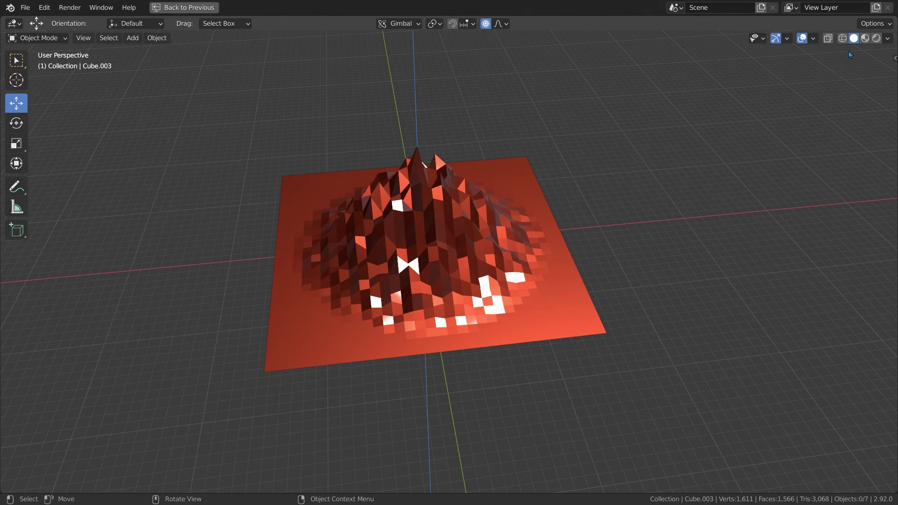
Show the terrain in Material Preview shading and restore the full Layout workspace around the viewport
{"action": "left_click", "coordinate": [865, 38]}
{"action": "mouse_move", "coordinate": [571, 187]}
{"action": "middle_mouse_down"}
{"action": "mouse_move", "coordinate": [456, 238]}
{"action": "mouse_move", "coordinate": [511, 240]}
{"action": "mouse_move", "coordinate": [586, 192]}
{"action": "mouse_move", "coordinate": [632, 194]}
{"action": "middle_mouse_up"}
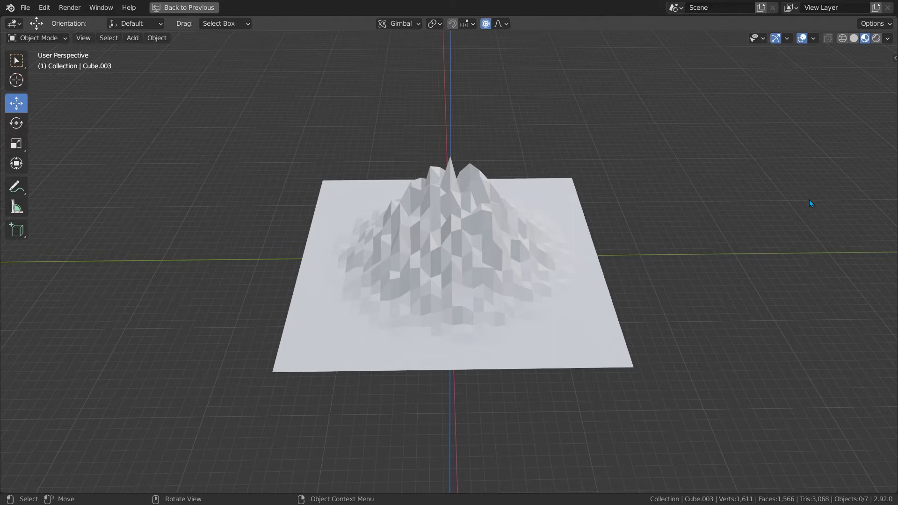
{"action": "key", "text": "ctrl+alt+space"}
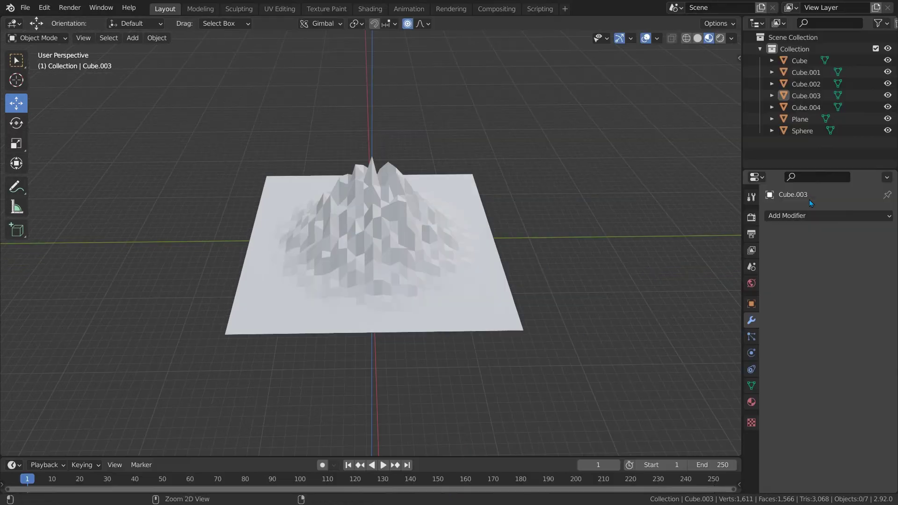
Try out the Cycles render engine with Rendered viewport shading
{"action": "left_click", "coordinate": [752, 234]}
{"action": "left_click", "coordinate": [752, 217]}
{"action": "left_click", "coordinate": [856, 215]}
{"action": "left_click", "coordinate": [838, 255]}
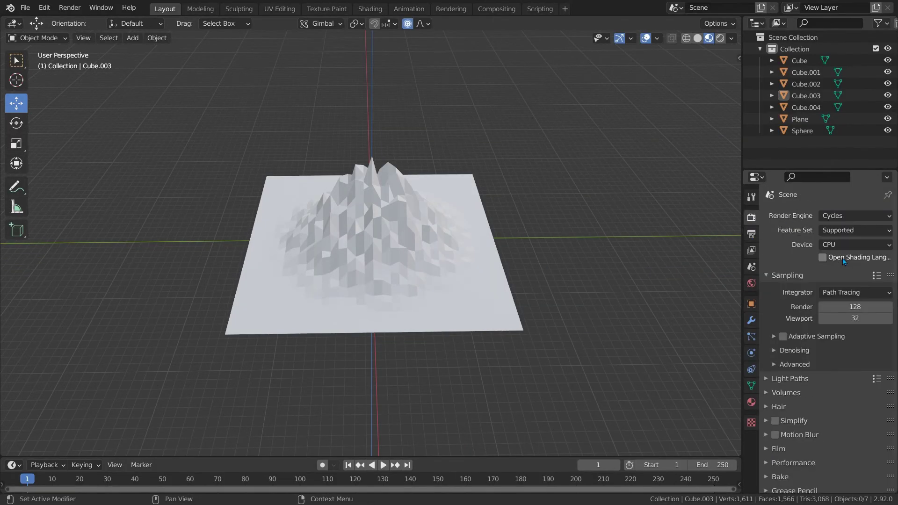
{"action": "left_click", "coordinate": [731, 39]}
{"action": "left_click", "coordinate": [720, 39]}
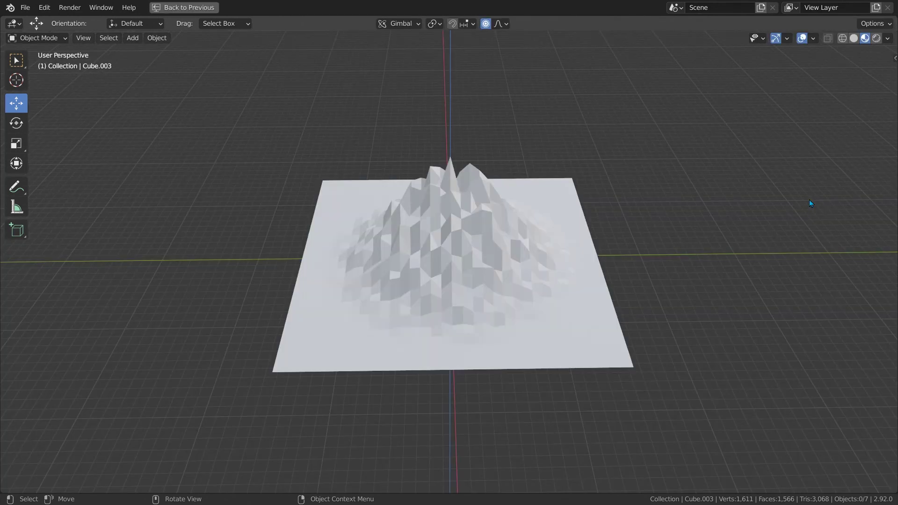
Exit the maximized viewport, set the render engine to Cycles and display the terrain in Rendered shading
{"action": "key", "text": "ctrl+space"}
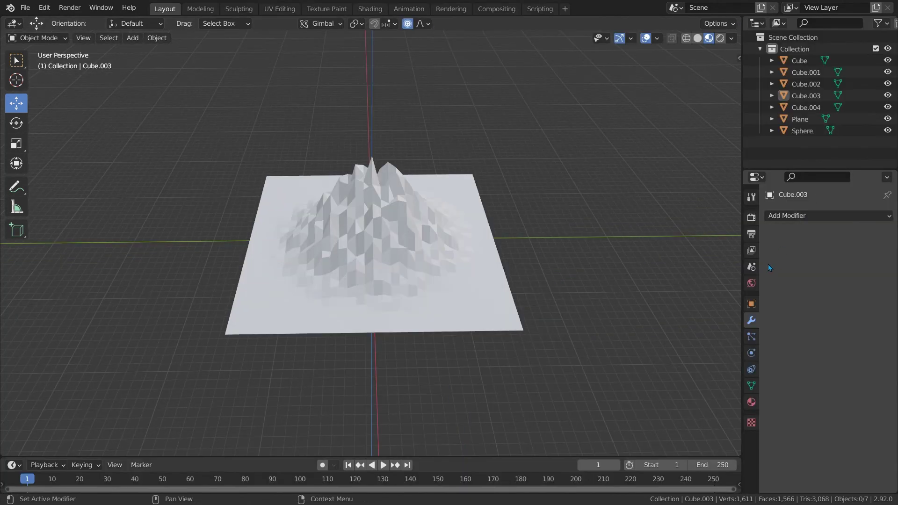
{"action": "left_click", "coordinate": [752, 235]}
{"action": "left_click", "coordinate": [751, 218]}
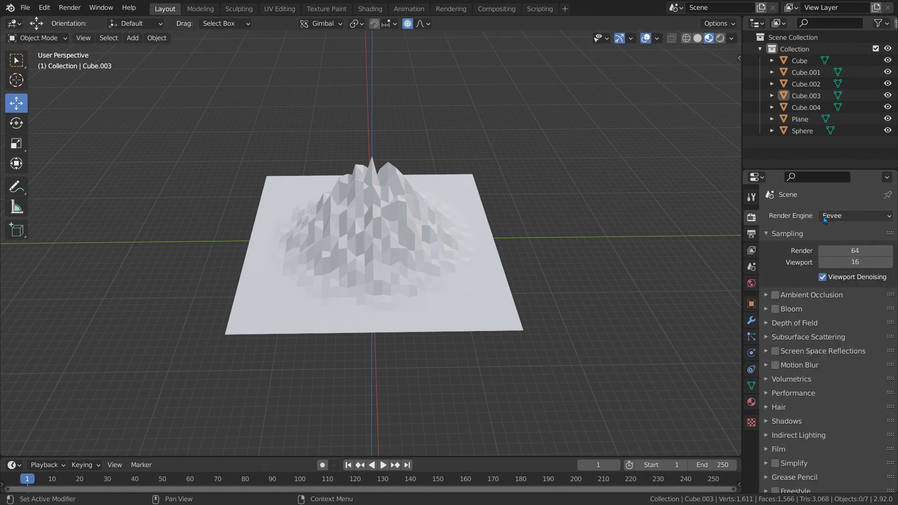
{"action": "left_click", "coordinate": [842, 216]}
{"action": "left_click", "coordinate": [842, 255]}
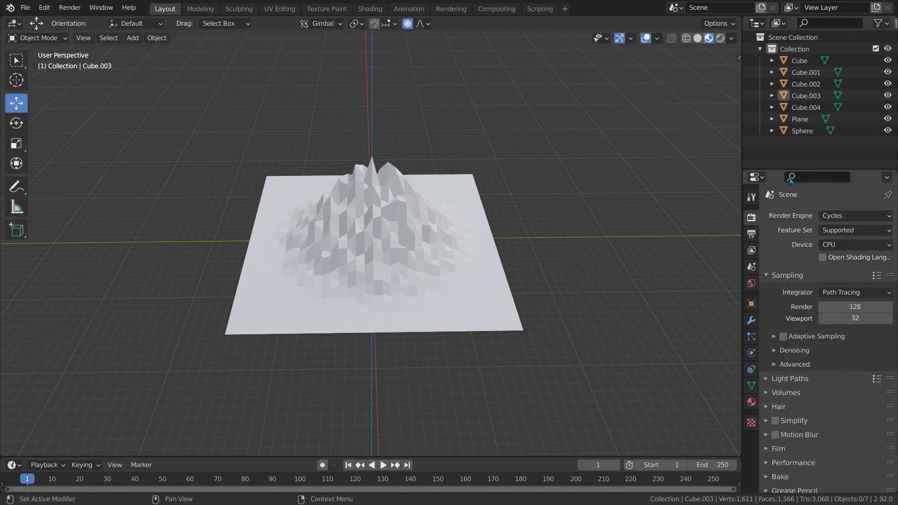
{"action": "left_click", "coordinate": [732, 39]}
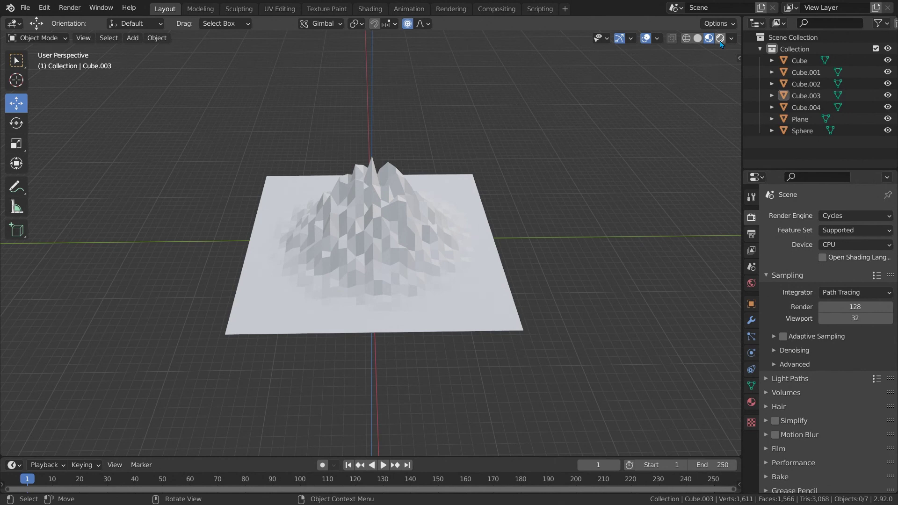
{"action": "left_click", "coordinate": [720, 39]}
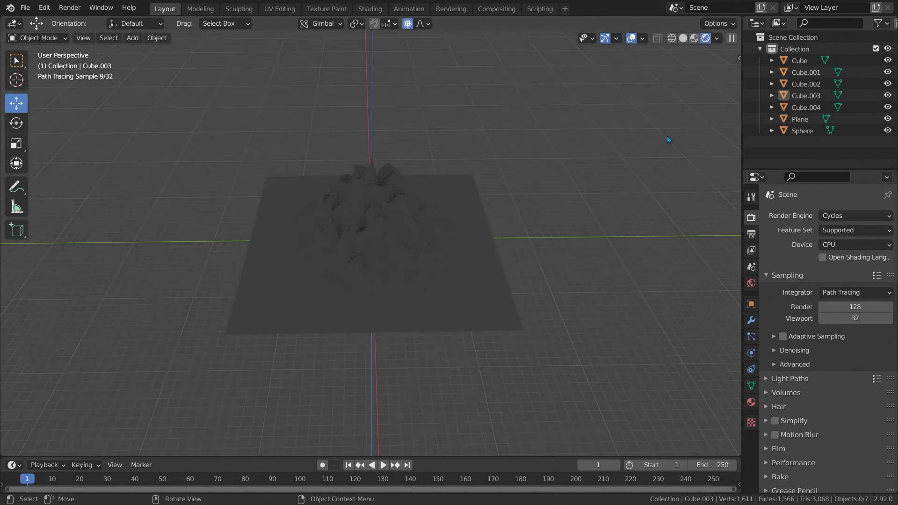
{"action": "left_click", "coordinate": [731, 38]}
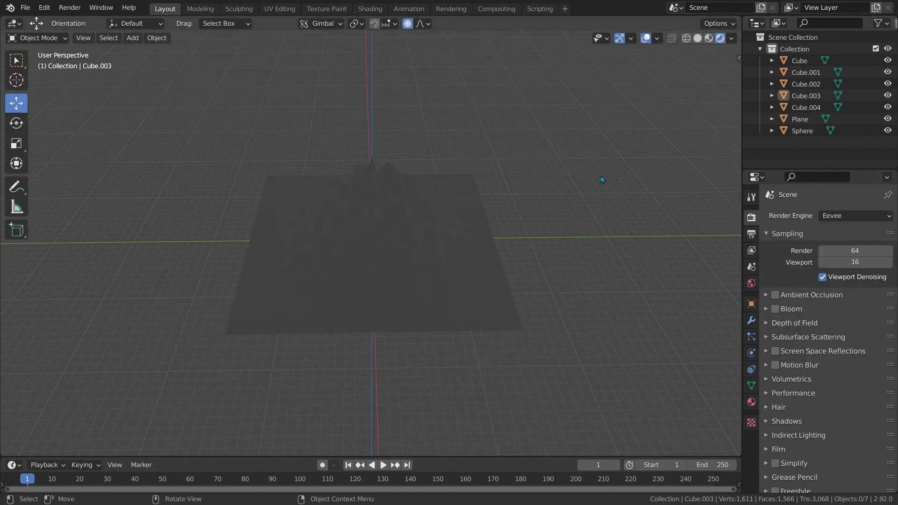
Show the sidebar and move a single terrain vertex in Edit Mode by changing its transform coordinates
{"action": "key", "text": "n"}
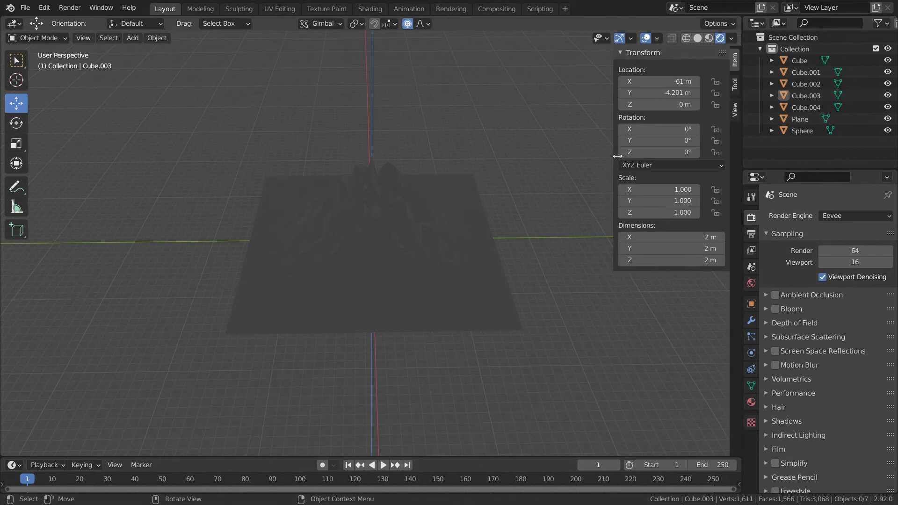
{"action": "left_click", "coordinate": [391, 230]}
{"action": "scroll", "coordinate": [392, 229], "scroll_direction": "up", "scroll_amount": 5}
{"action": "key", "text": "Tab"}
{"action": "left_click", "coordinate": [441, 210]}
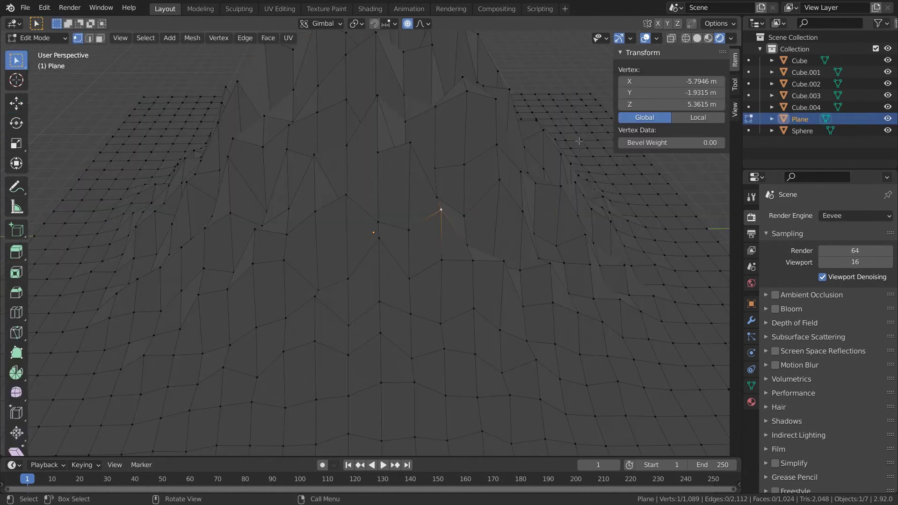
{"action": "left_click_drag", "start_coordinate": [696, 104], "coordinate": [704, 81]}
Display the Measure tool's settings in the sidebar, and set the view's clip end distance to 1000 m
{"action": "left_click", "coordinate": [735, 84]}
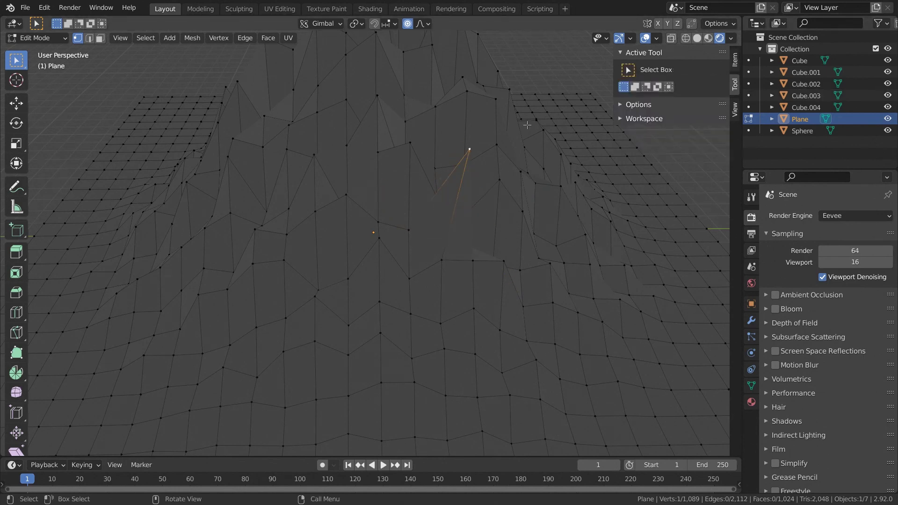
{"action": "key", "text": "shift+space"}
{"action": "key", "text": "m"}
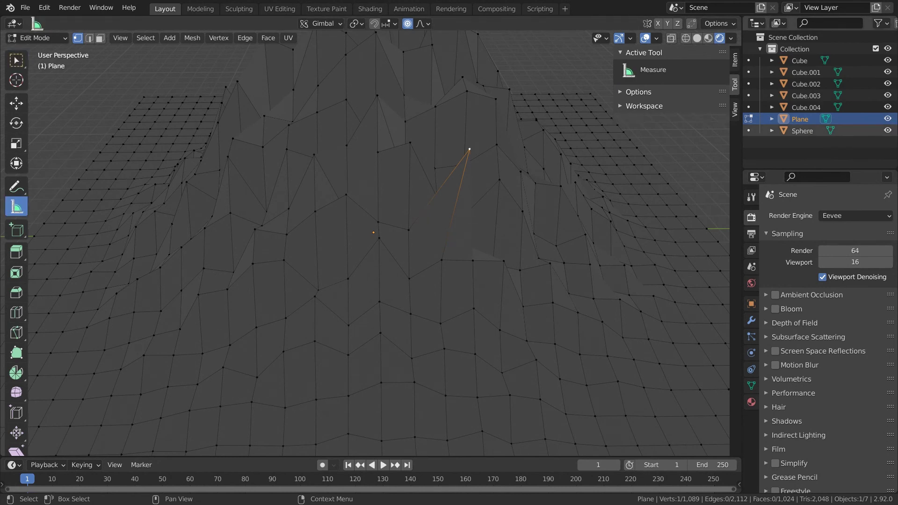
{"action": "left_click", "coordinate": [735, 110]}
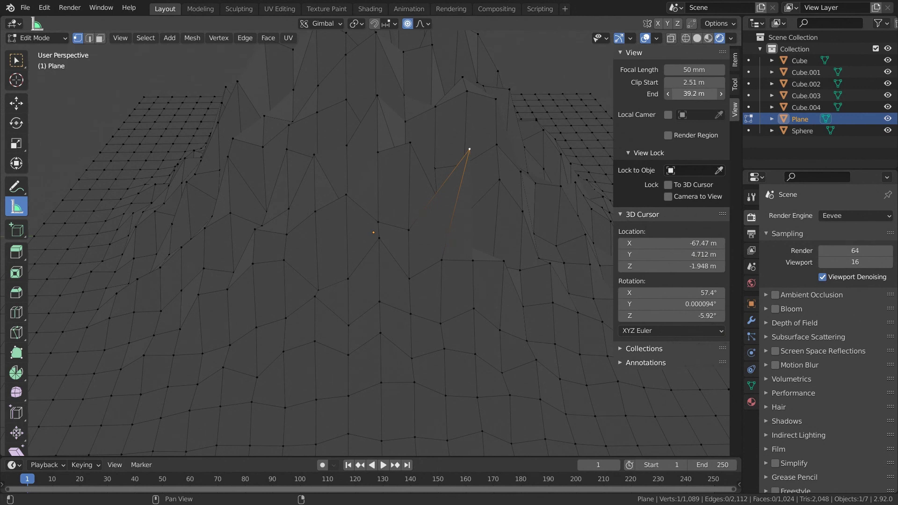
{"action": "left_click_drag", "start_coordinate": [694, 94], "coordinate": [713, 93]}
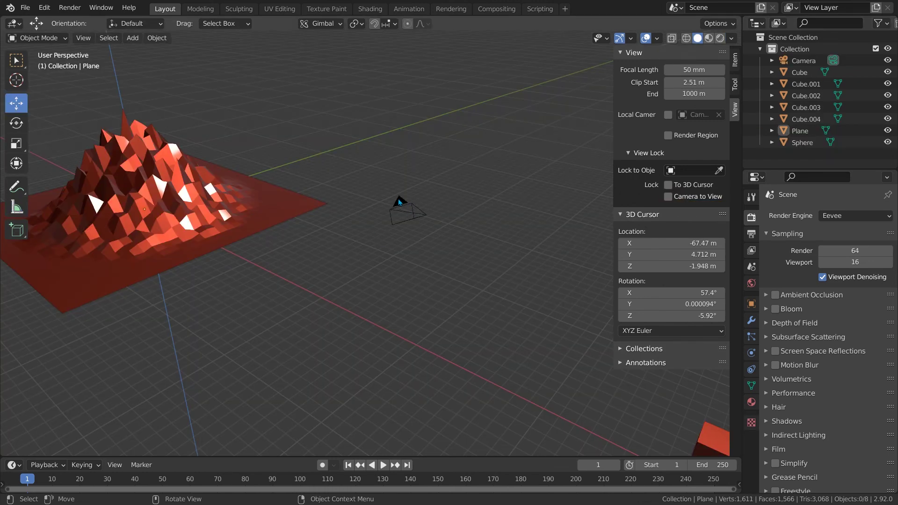
Look through the scene camera, lock Camera to View, reframe the terrain from a new angle and select the plane
{"action": "left_click", "coordinate": [408, 204]}
{"action": "key", "text": "ctrl+KP_0"}
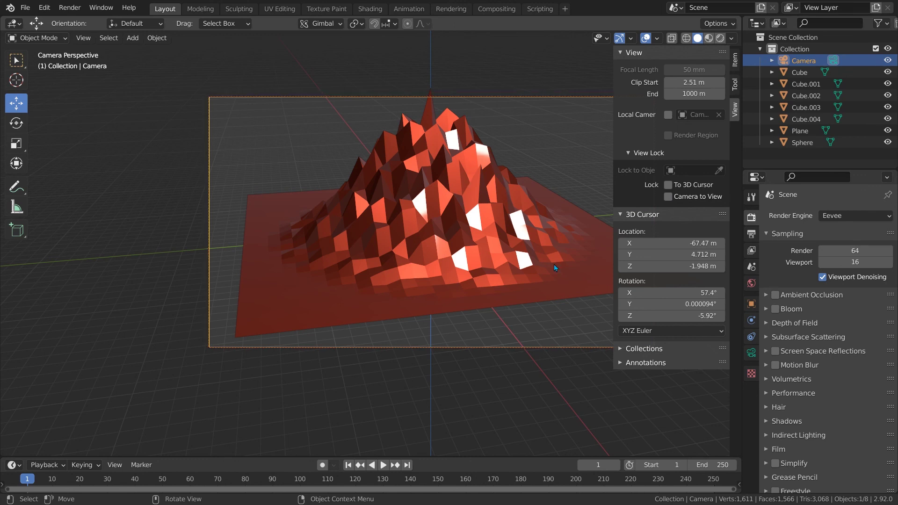
{"action": "left_click", "coordinate": [669, 197]}
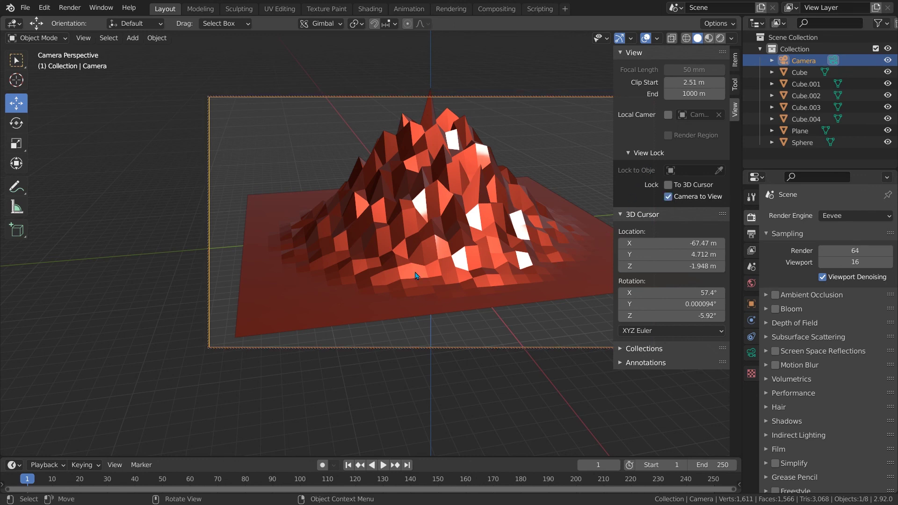
{"action": "middle_click_drag", "start_coordinate": [421, 271], "coordinate": [398, 210]}
{"action": "left_click", "coordinate": [374, 202]}
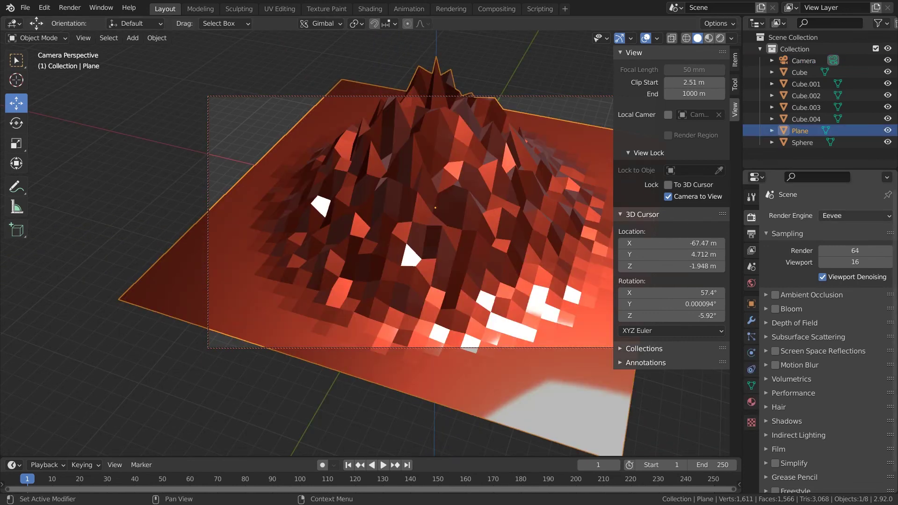